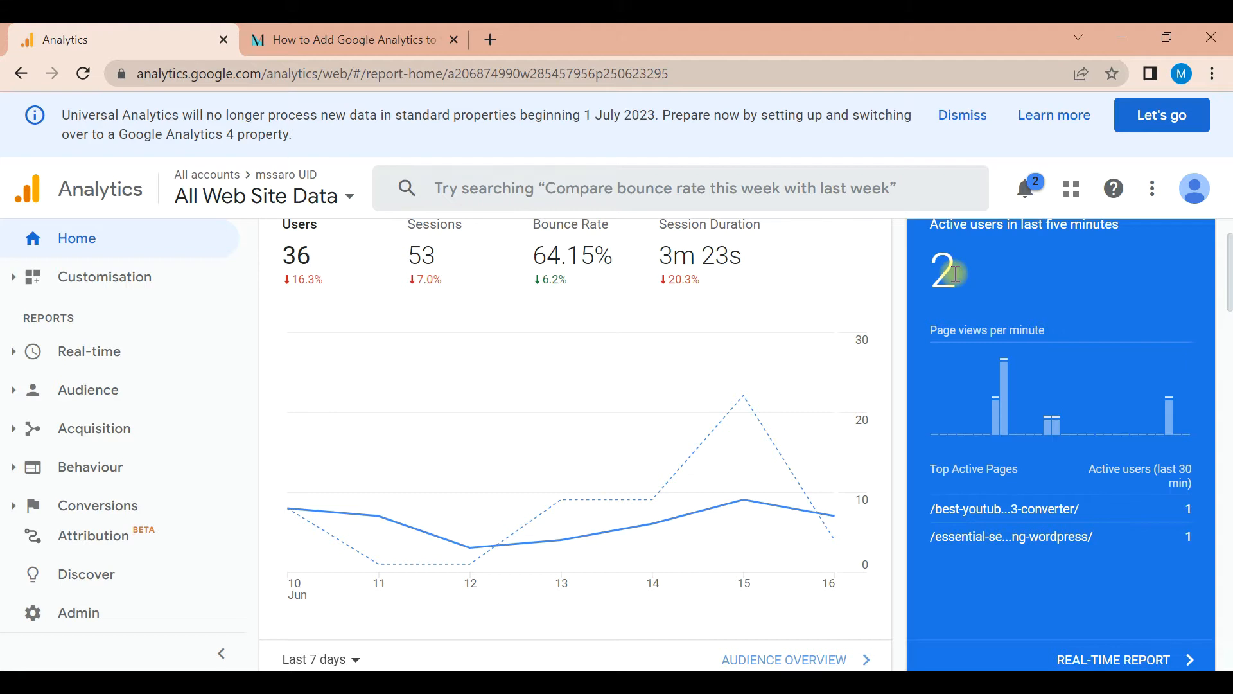
# Examine the home report's traffic channels, active users, user retention, visit times, countries, devices and most viewed pages
pyautogui.moveTo(1227, 261); pyautogui.dragTo(1227, 350)
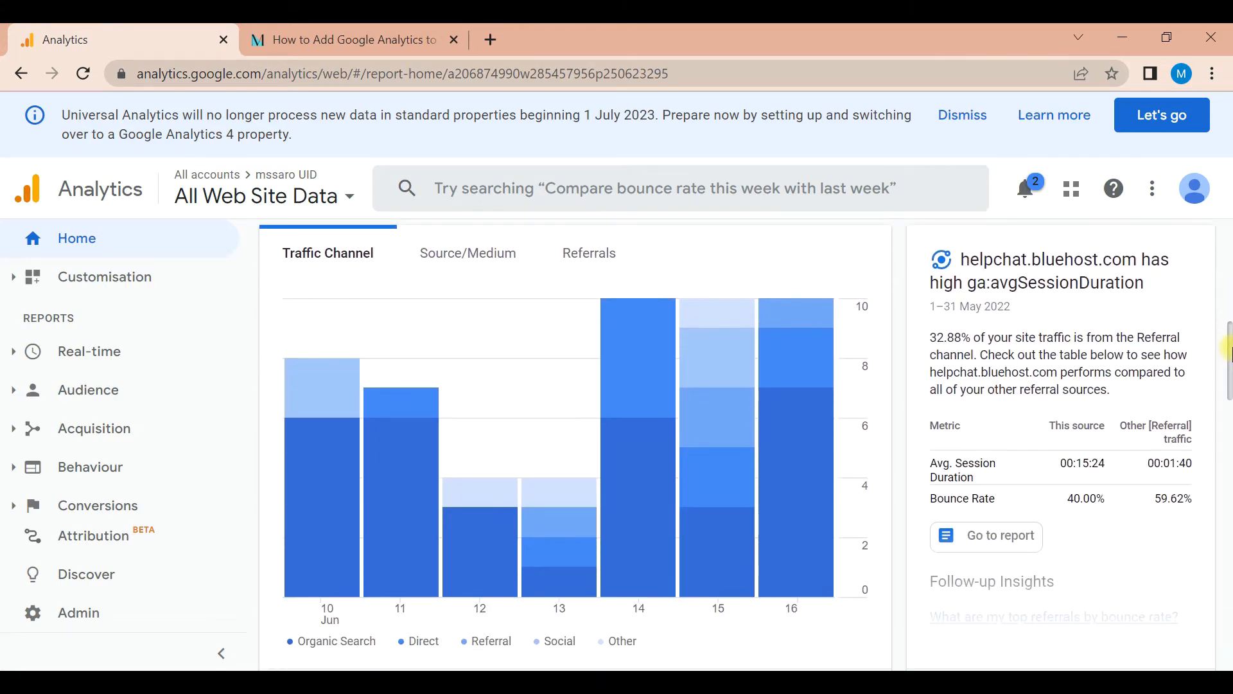
pyautogui.moveTo(799, 456)
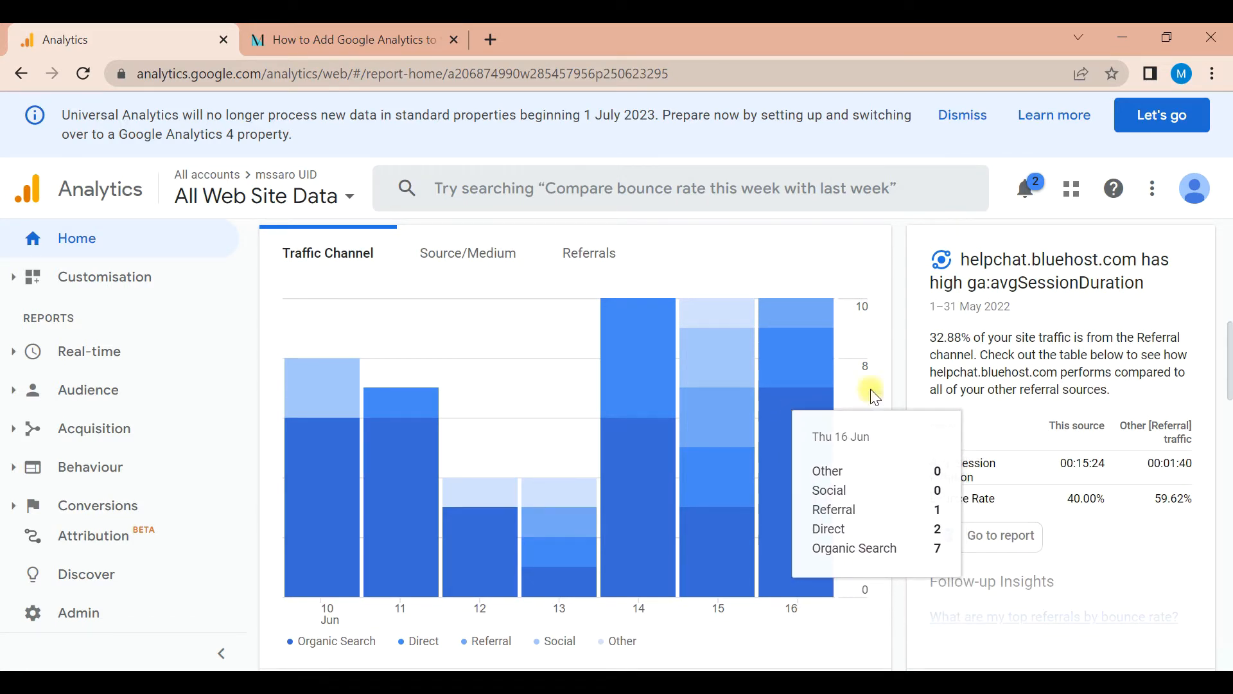
pyautogui.moveTo(1229, 334); pyautogui.dragTo(1229, 412)
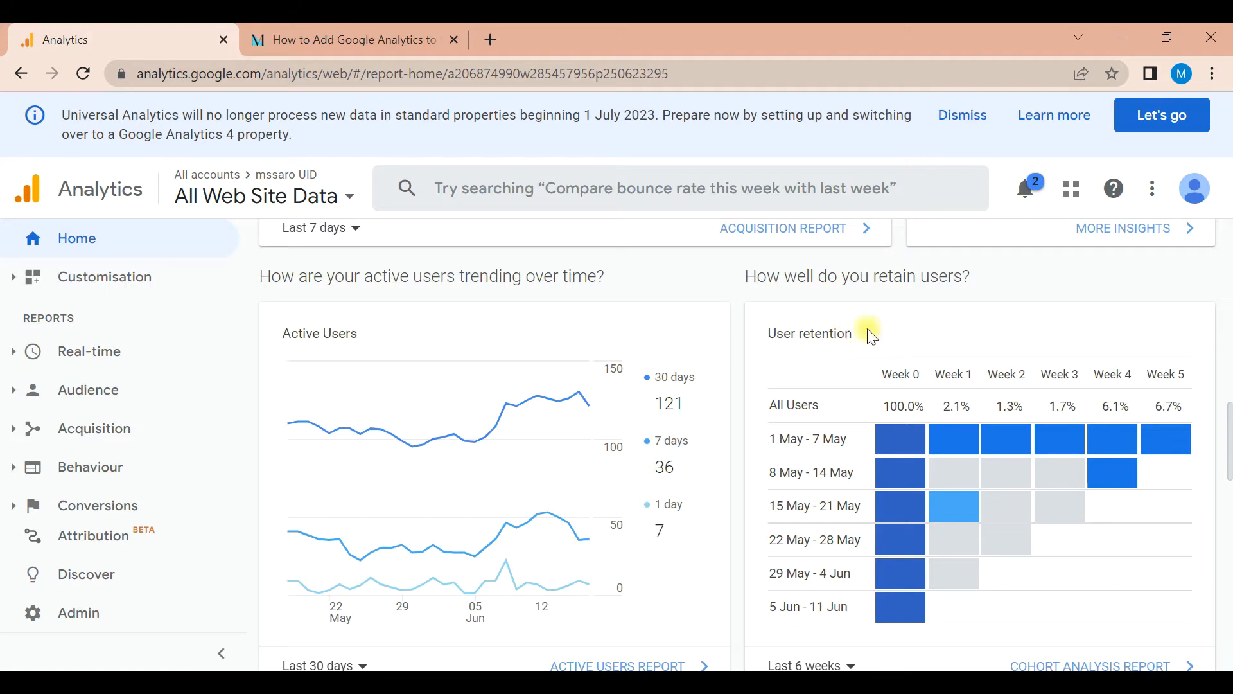
pyautogui.moveTo(1228, 411); pyautogui.dragTo(1228, 498)
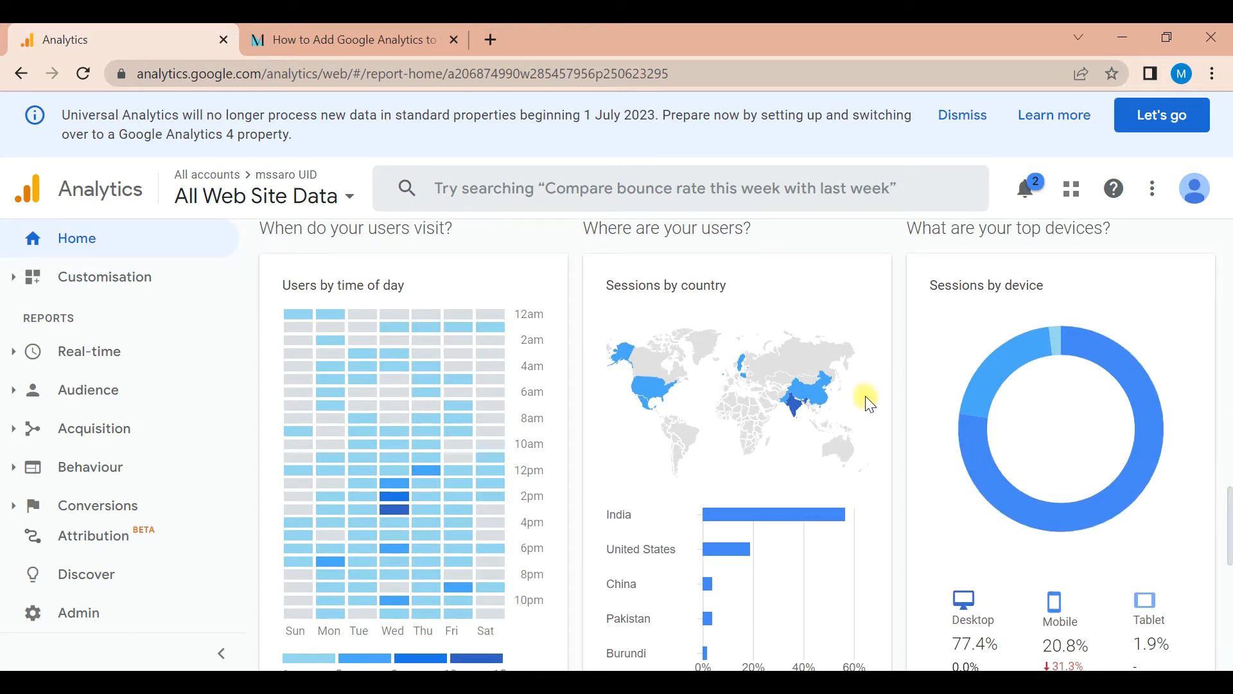
pyautogui.moveTo(963, 579)
pyautogui.moveTo(1149, 613)
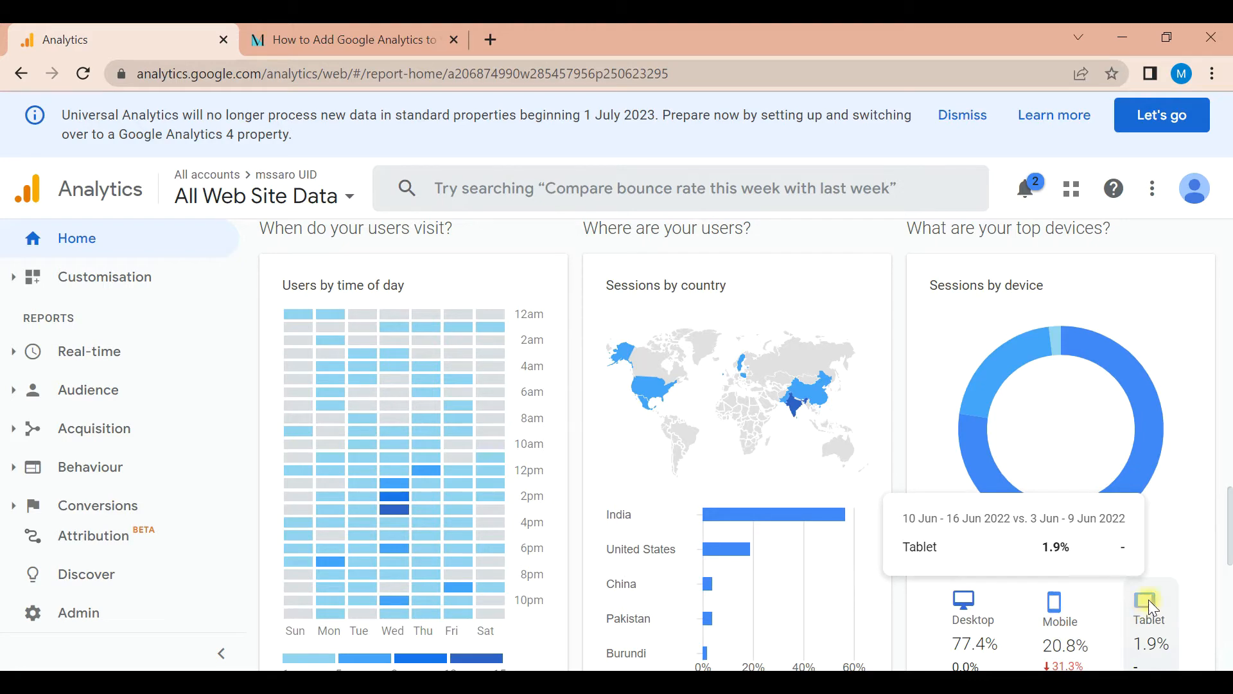
pyautogui.scroll(-9, 1228, 494)
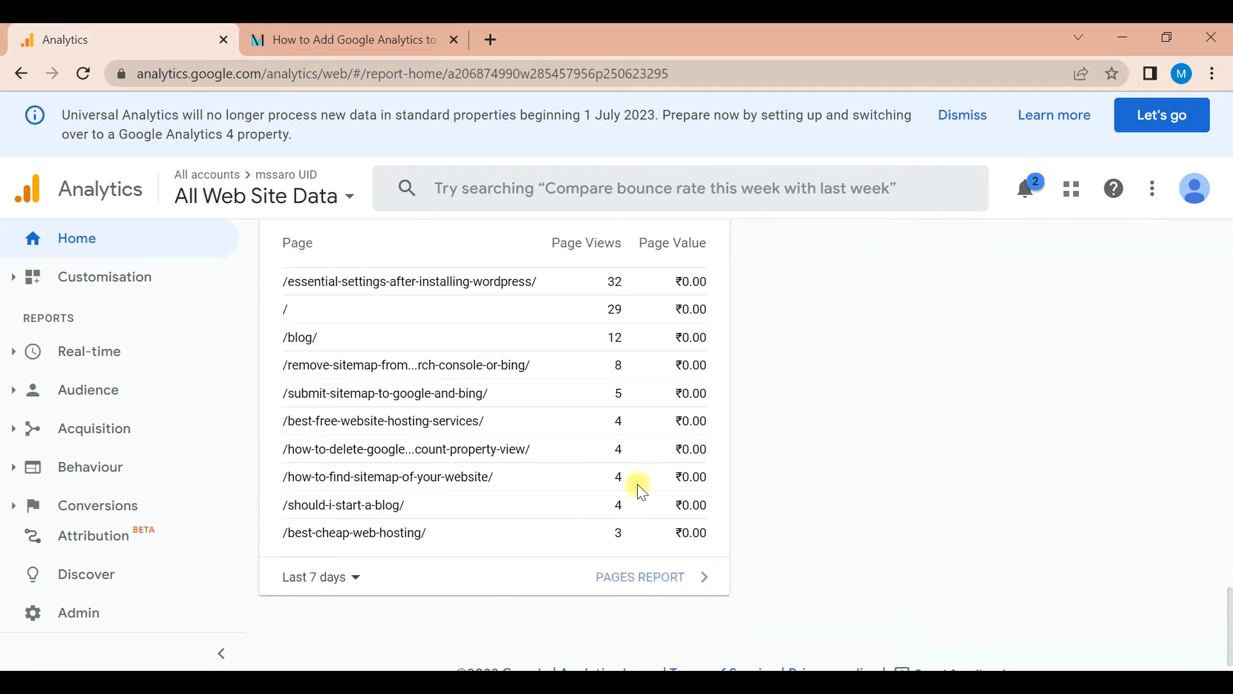
pyautogui.tripleClick(551, 401)
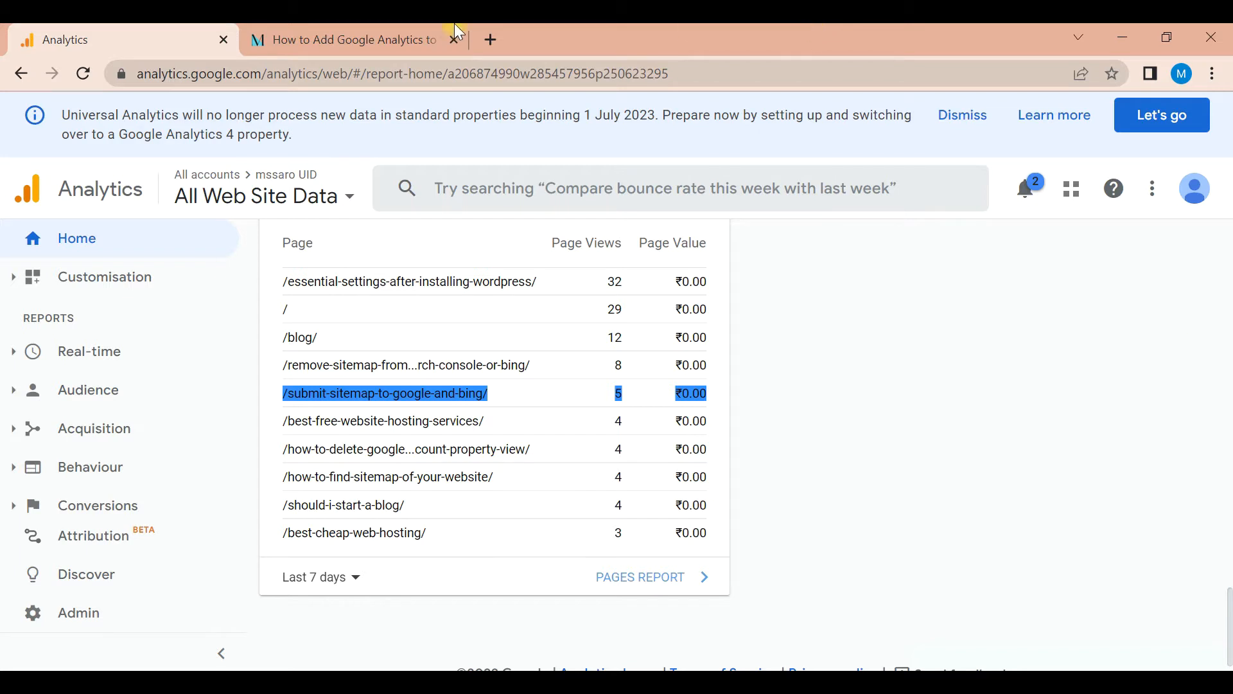
pyautogui.click(376, 36)
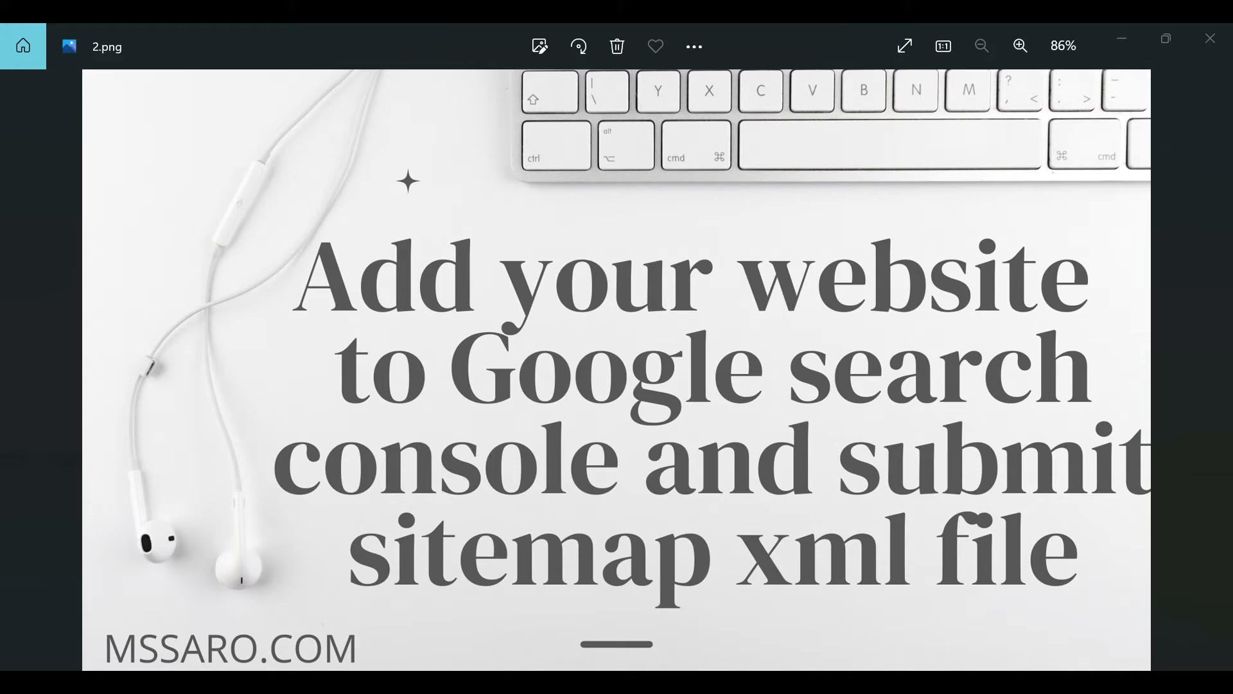
# Switch to Chrome and view the URLs listed in the site's post sitemap
pyautogui.click(707, 602)
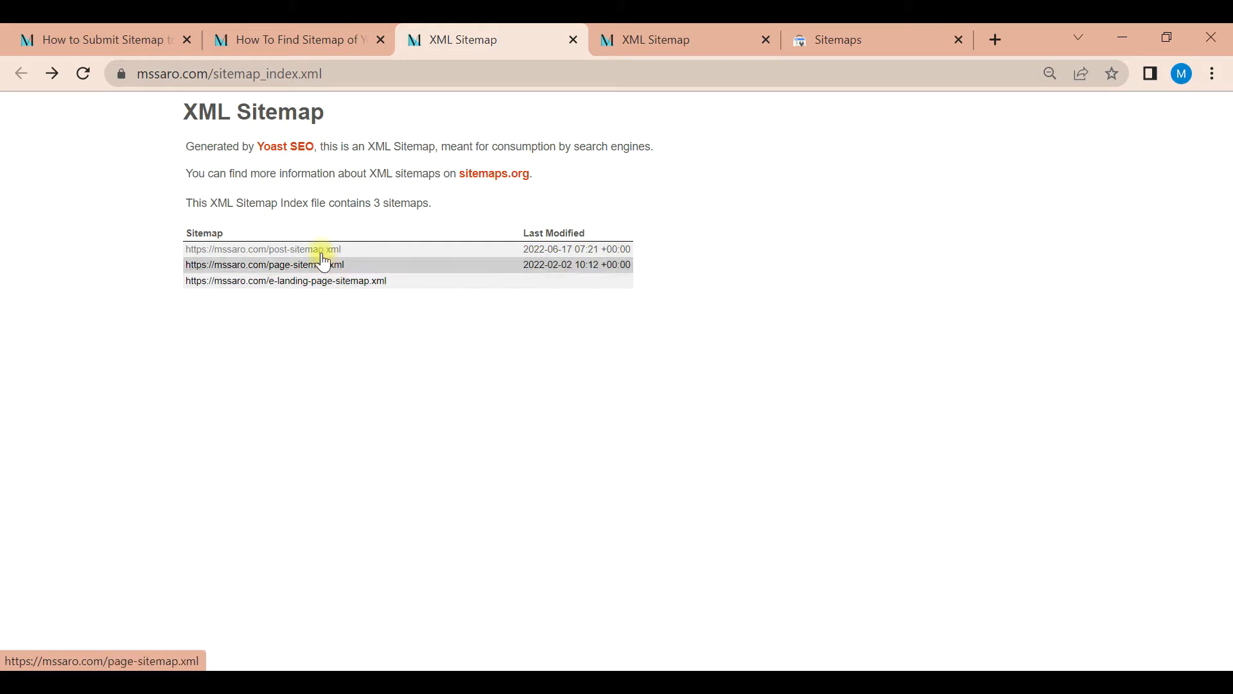
pyautogui.click(638, 25)
pyautogui.moveTo(1221, 187); pyautogui.dragTo(1222, 183)
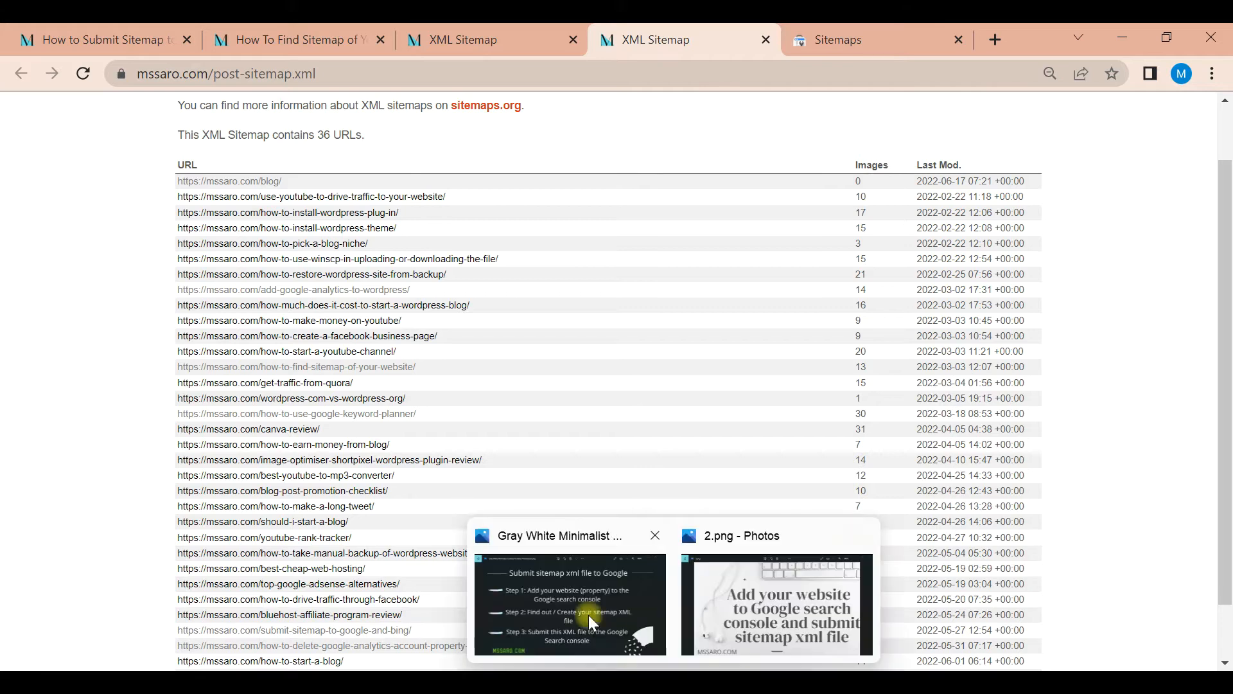
# Review the "Submit sitemap xml file to Google" slide in Photos and return to Chrome
pyautogui.click(582, 609)
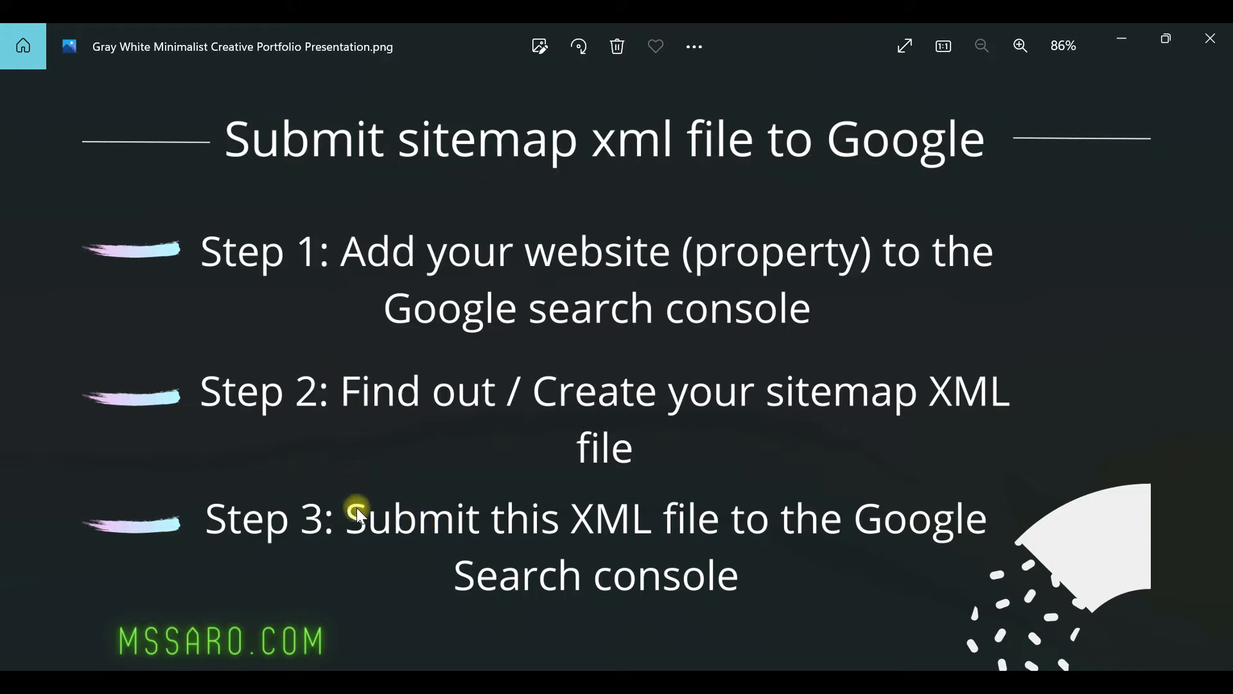
pyautogui.moveTo(716, 684)
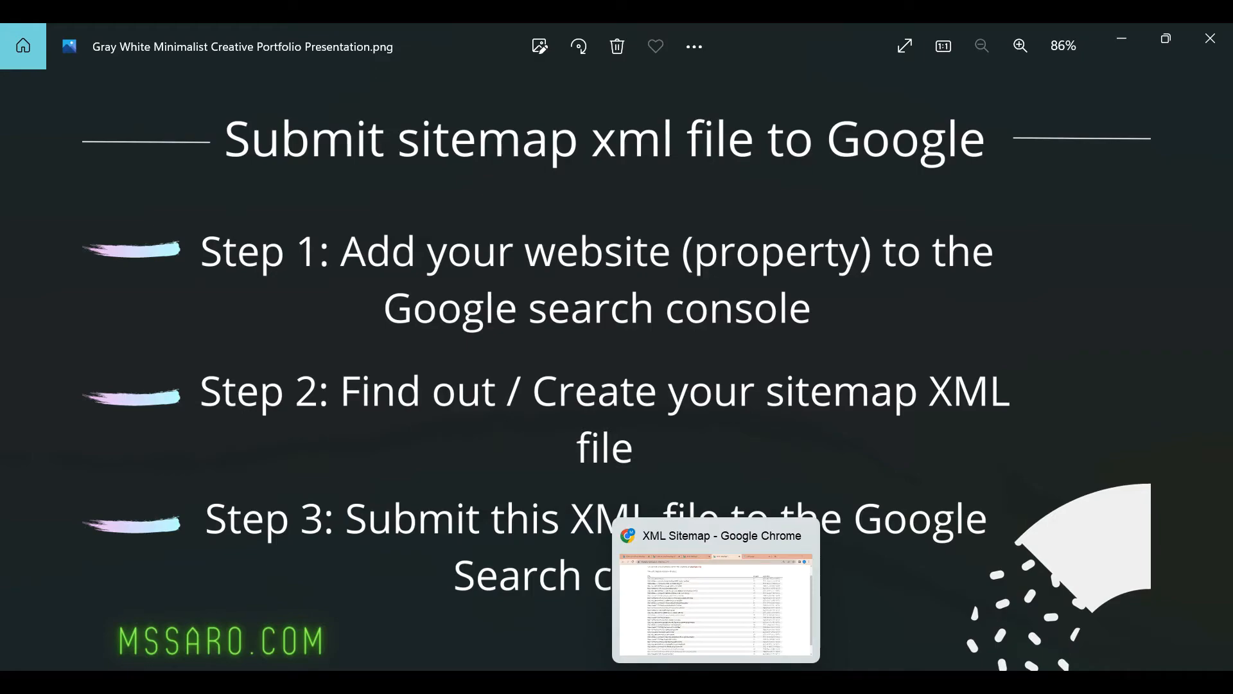
pyautogui.click(686, 597)
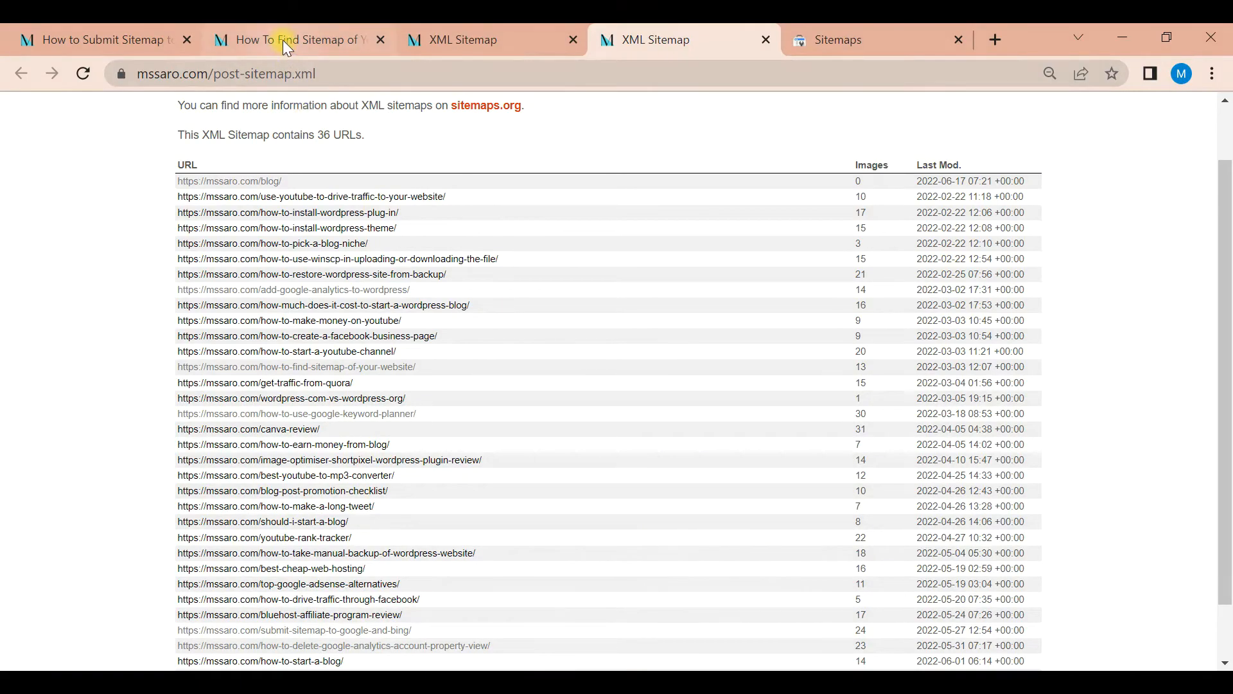
# Go to the article on submitting a sitemap to Google and Bing and jump to its Step#4 section on Google search console
pyautogui.click(161, 38)
pyautogui.moveTo(1224, 278); pyautogui.dragTo(1212, 103)
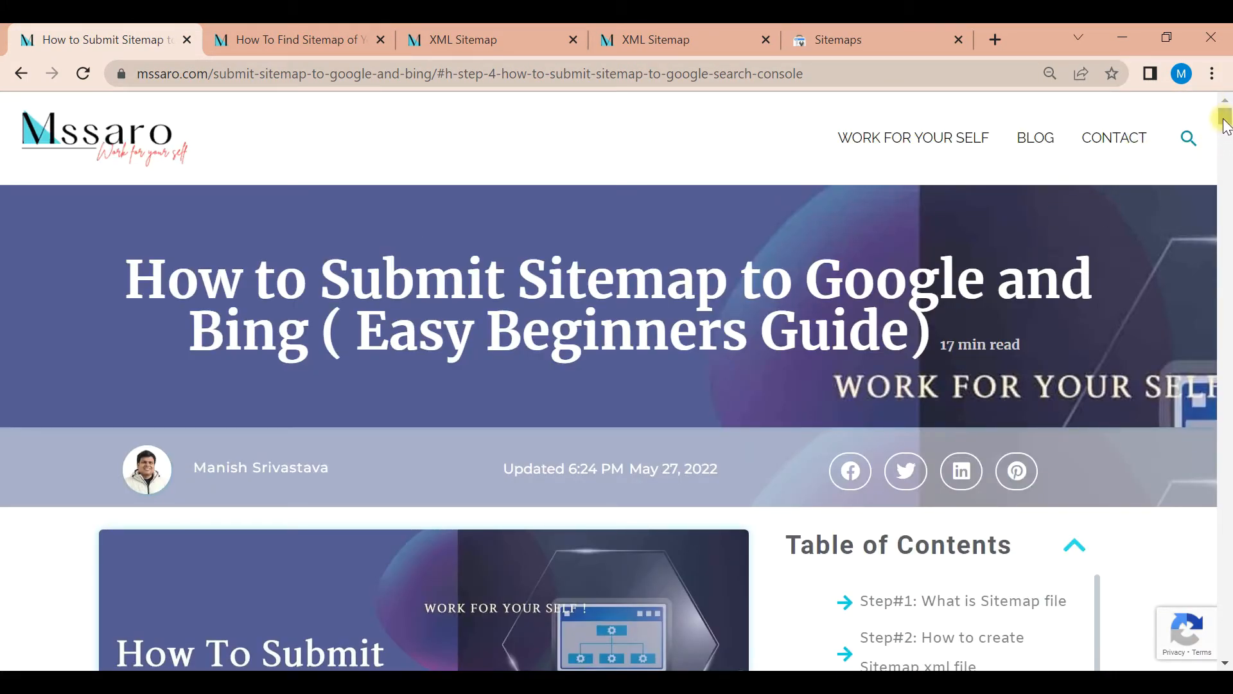
pyautogui.moveTo(1224, 119); pyautogui.dragTo(1227, 129)
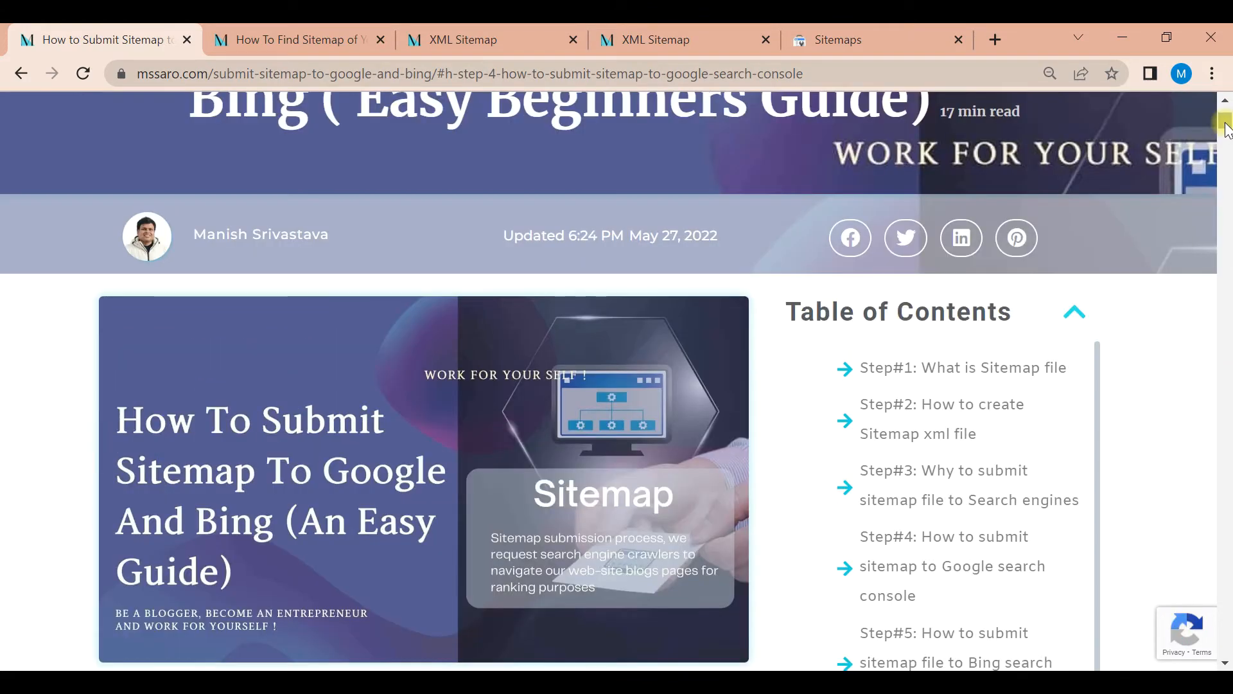
pyautogui.click(976, 549)
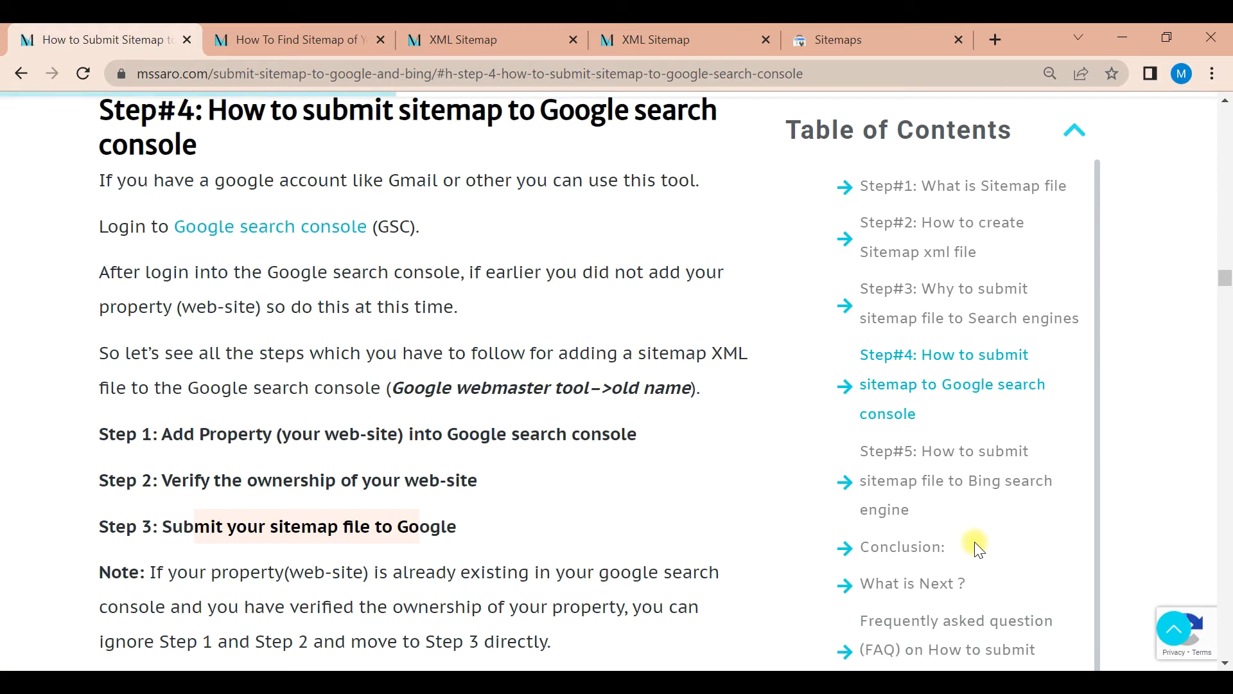
# Highlight the article's three steps for adding the property, verifying ownership and submitting the sitemap file
pyautogui.moveTo(160, 433); pyautogui.dragTo(462, 530)
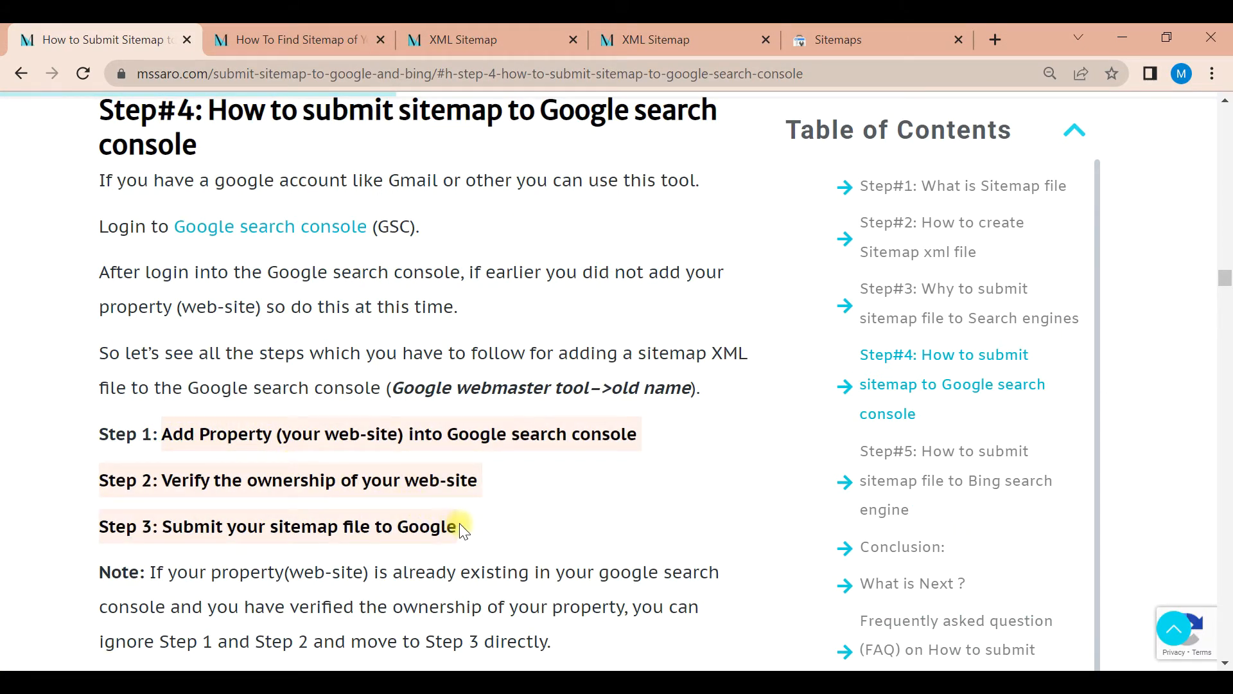
pyautogui.moveTo(325, 432); pyautogui.dragTo(490, 442)
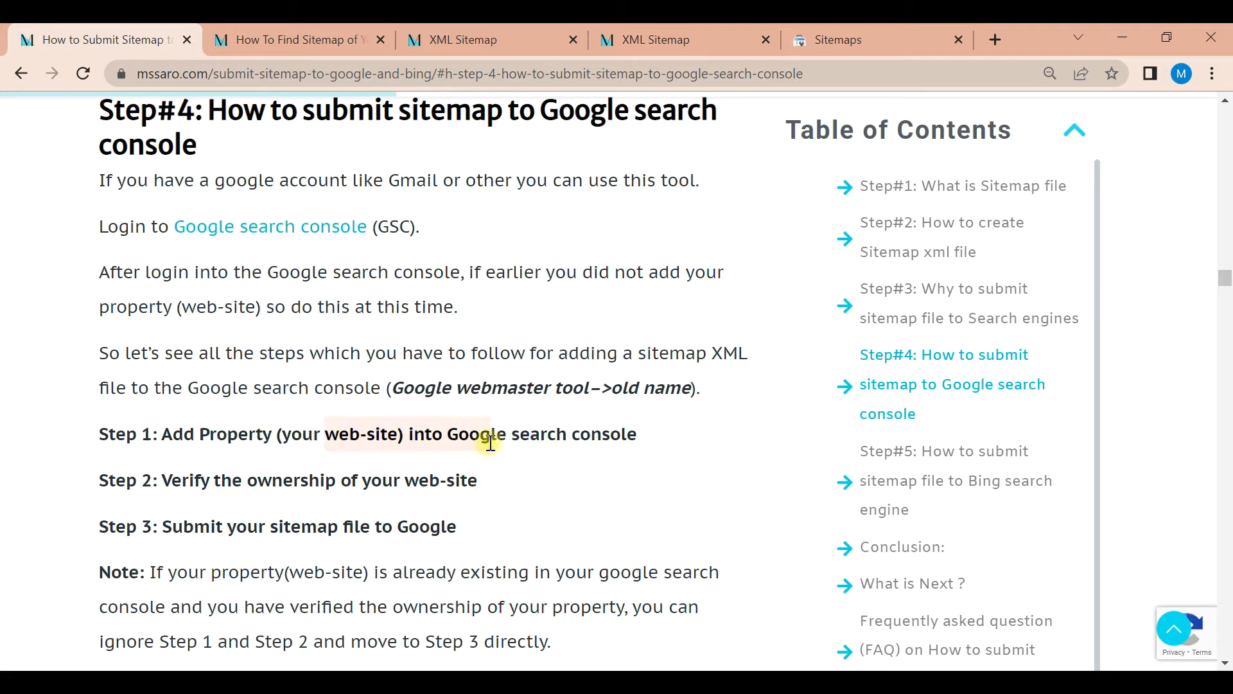
pyautogui.moveTo(468, 522); pyautogui.dragTo(181, 528)
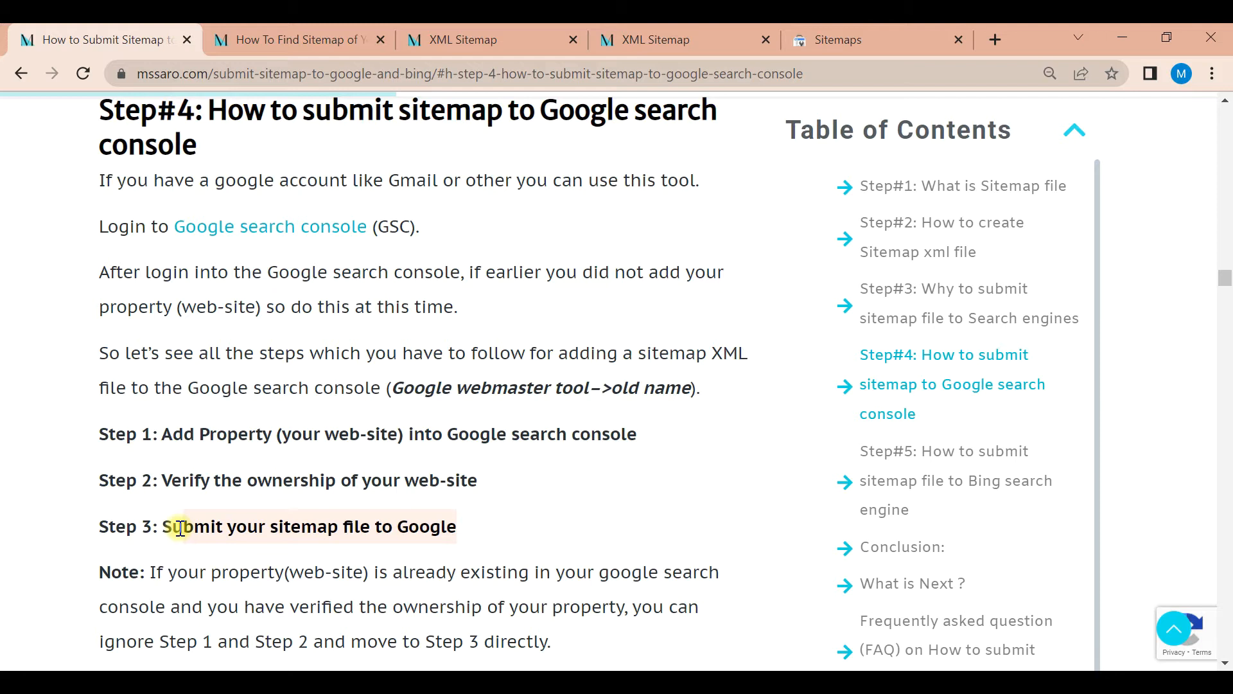
# Check the sitemap steps slide in Photos, then return to Chrome and show the article on finding a website's sitemap
pyautogui.hotkey('alt', 'Tab')
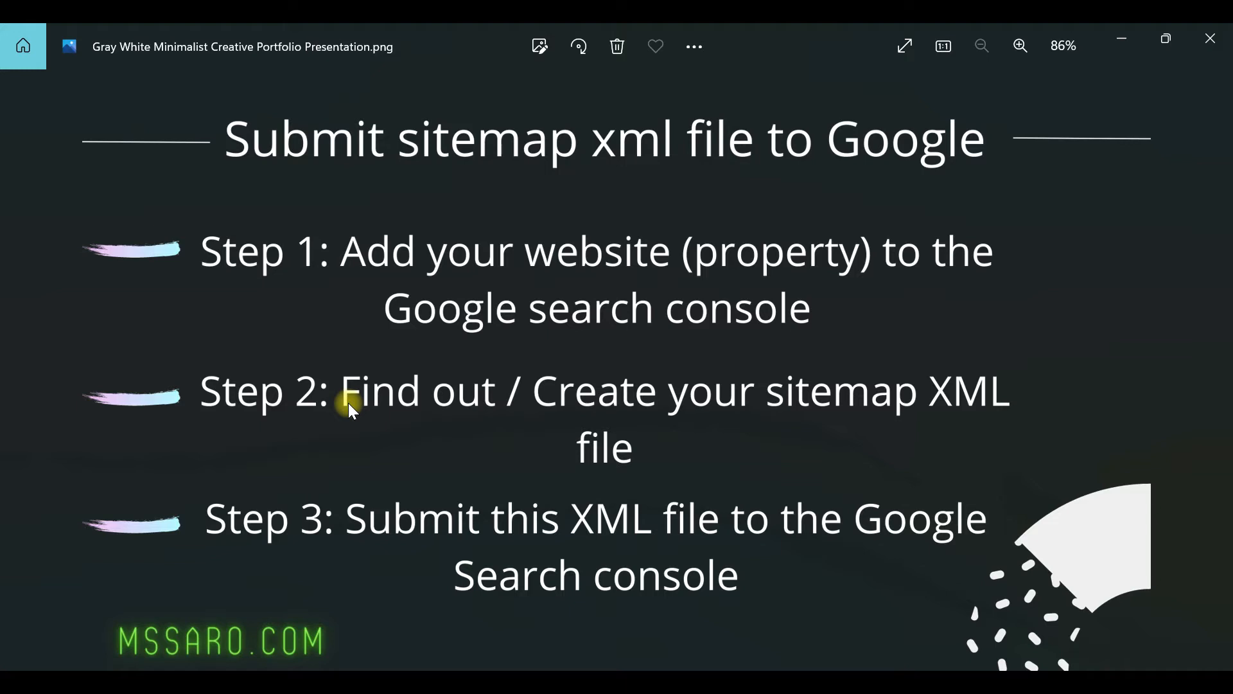
pyautogui.press('super+Tab')
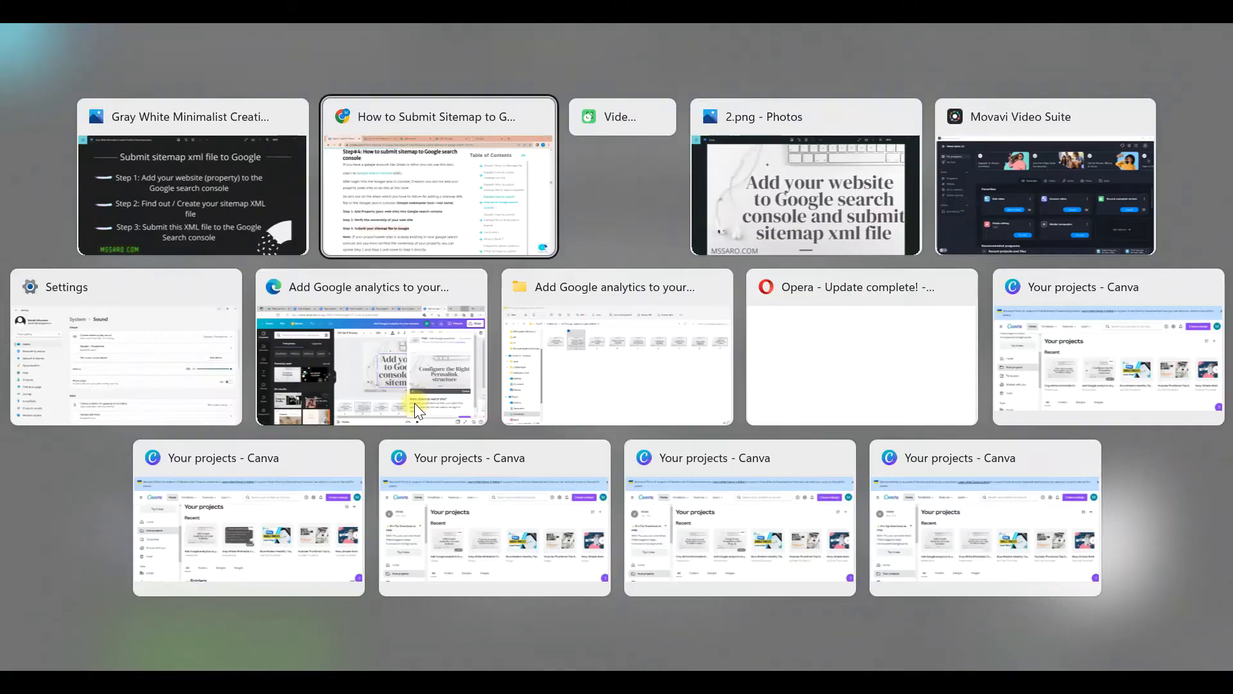
pyautogui.click(357, 121)
pyautogui.click(311, 48)
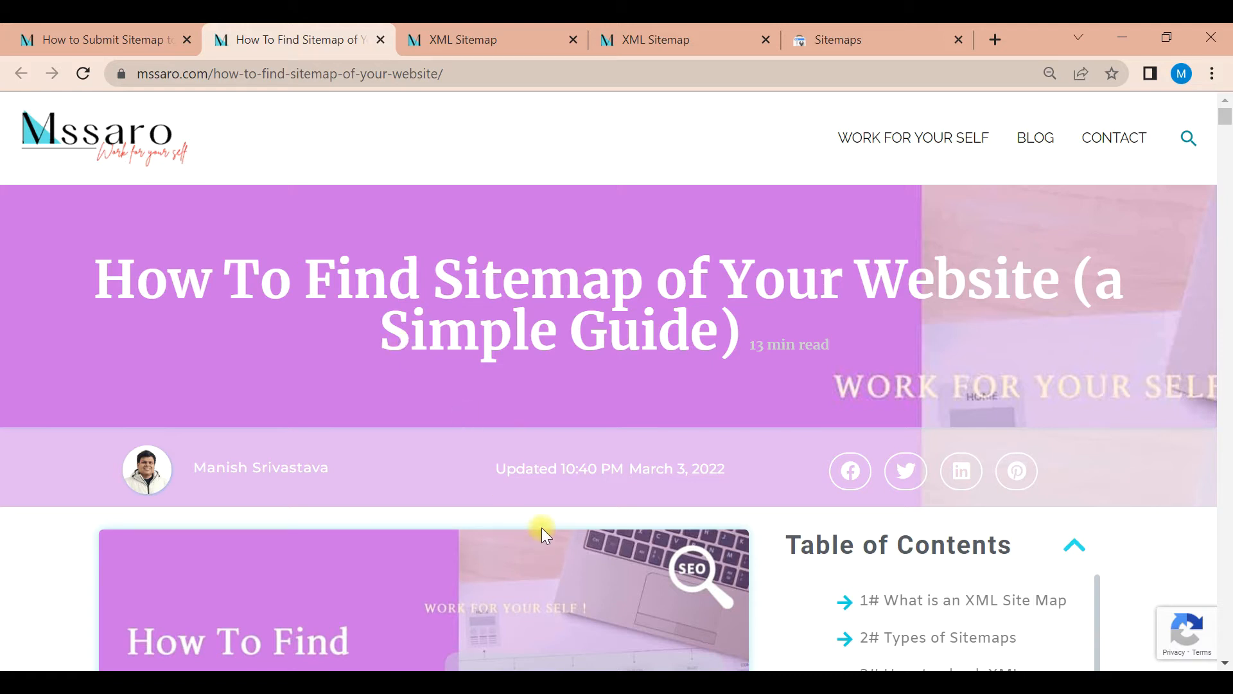
pyautogui.moveTo(716, 682)
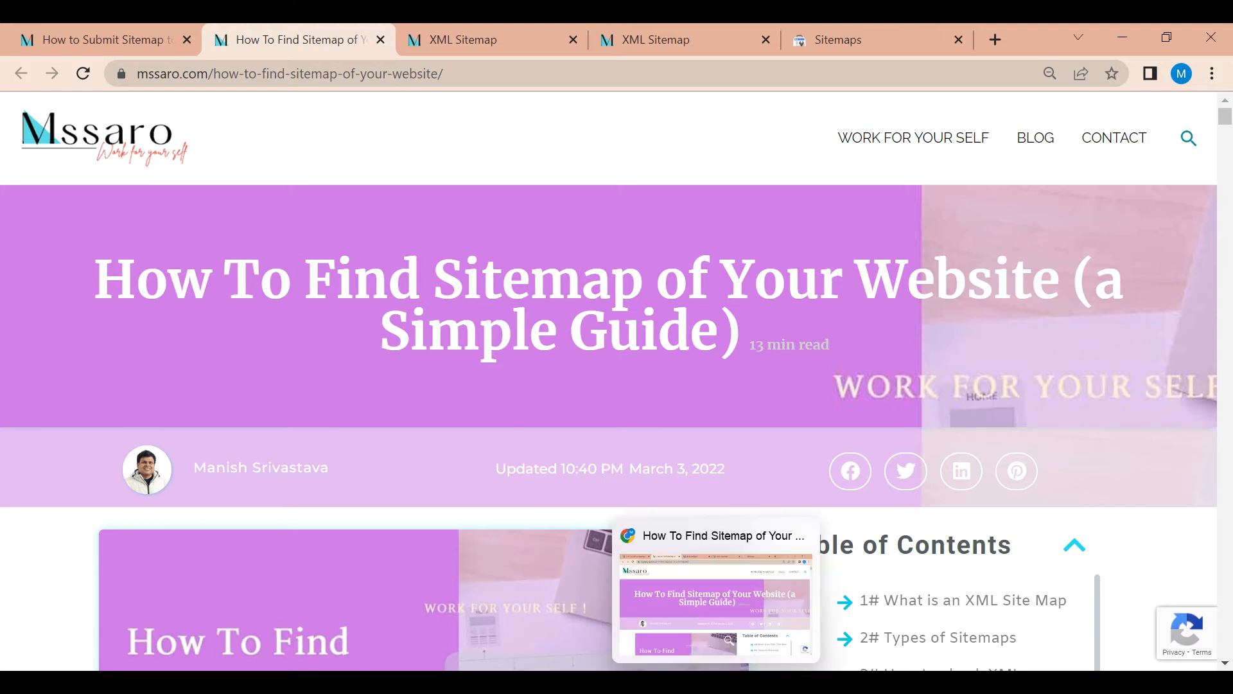
# In Google Search Console, reopen the Sitemaps page and enter sitemap_index.xml as the new sitemap URL
pyautogui.click(848, 37)
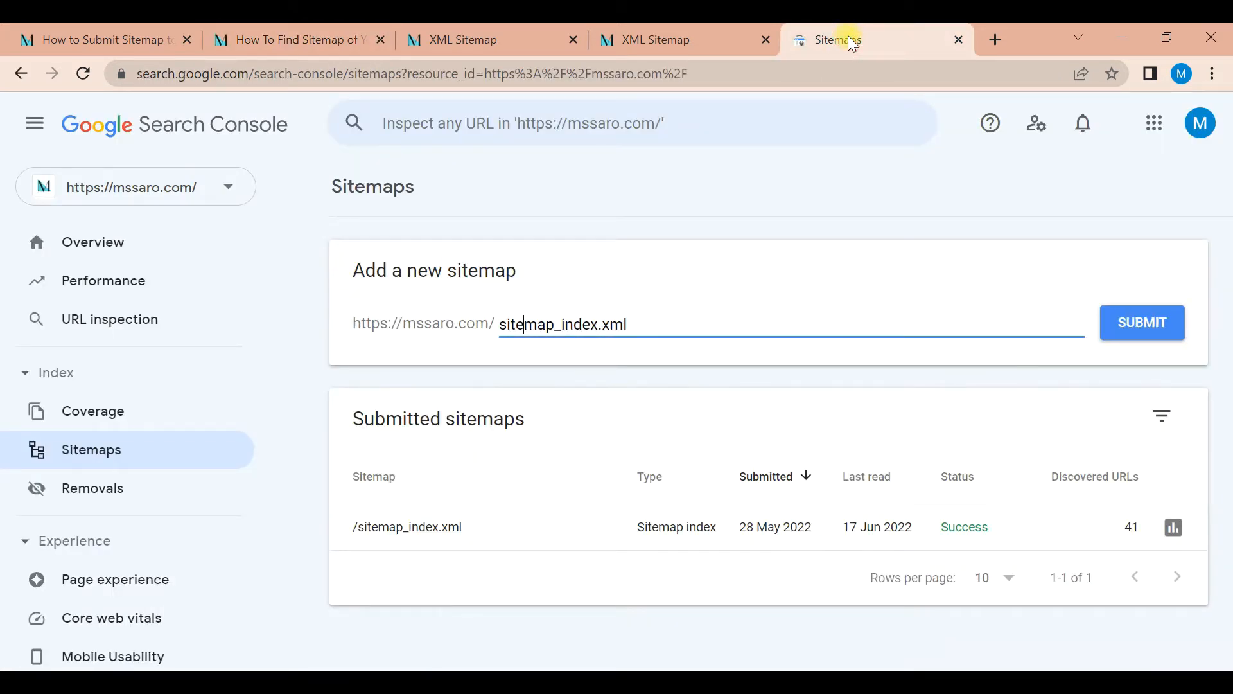
pyautogui.click(103, 458)
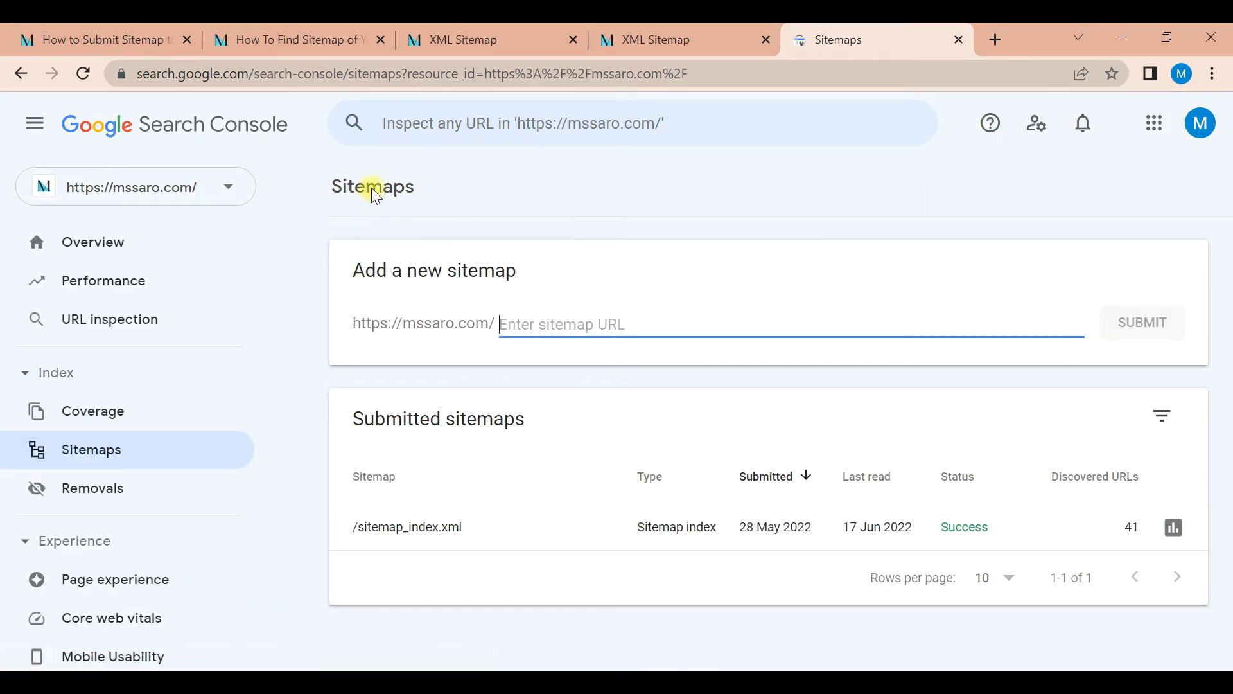
pyautogui.click(508, 322)
pyautogui.write('s')
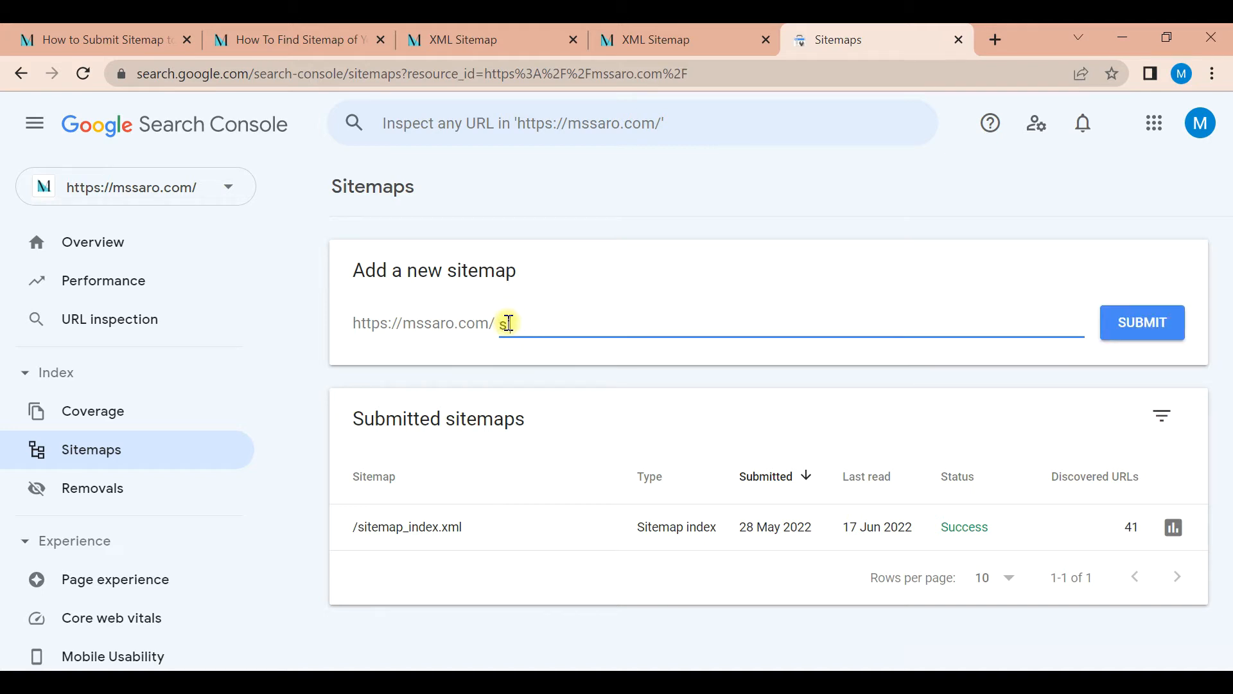
pyautogui.write('itemap_index.xml')
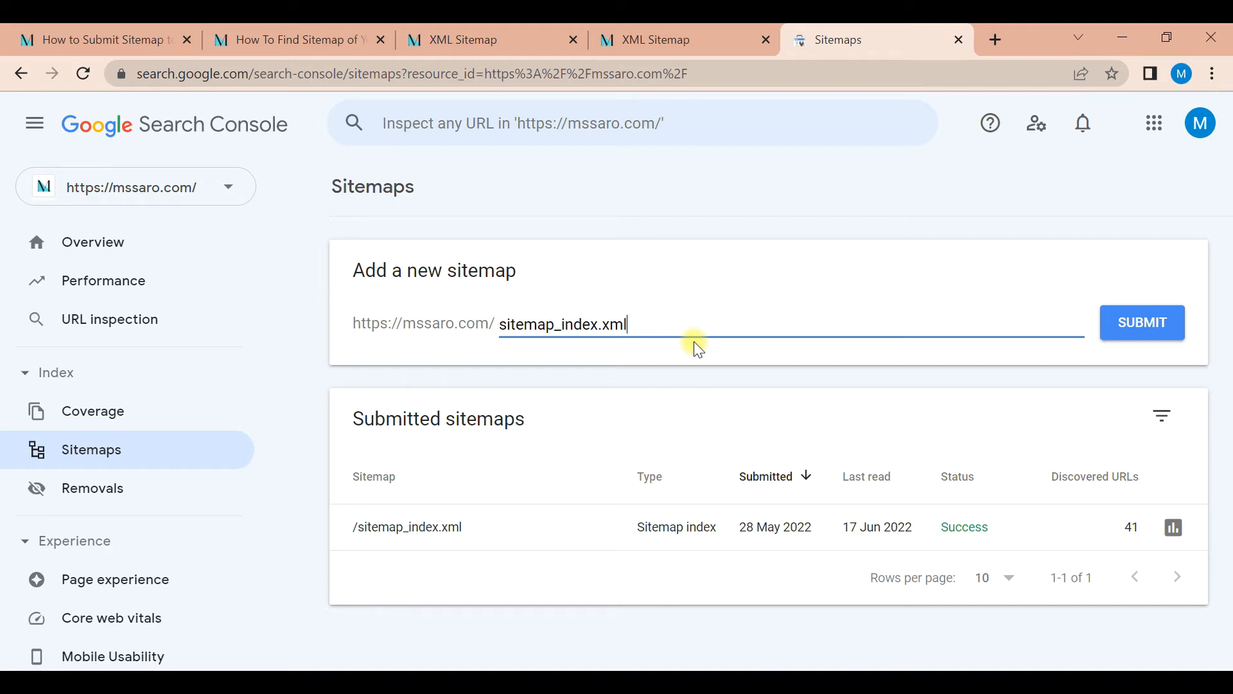
pyautogui.click(1192, 662)
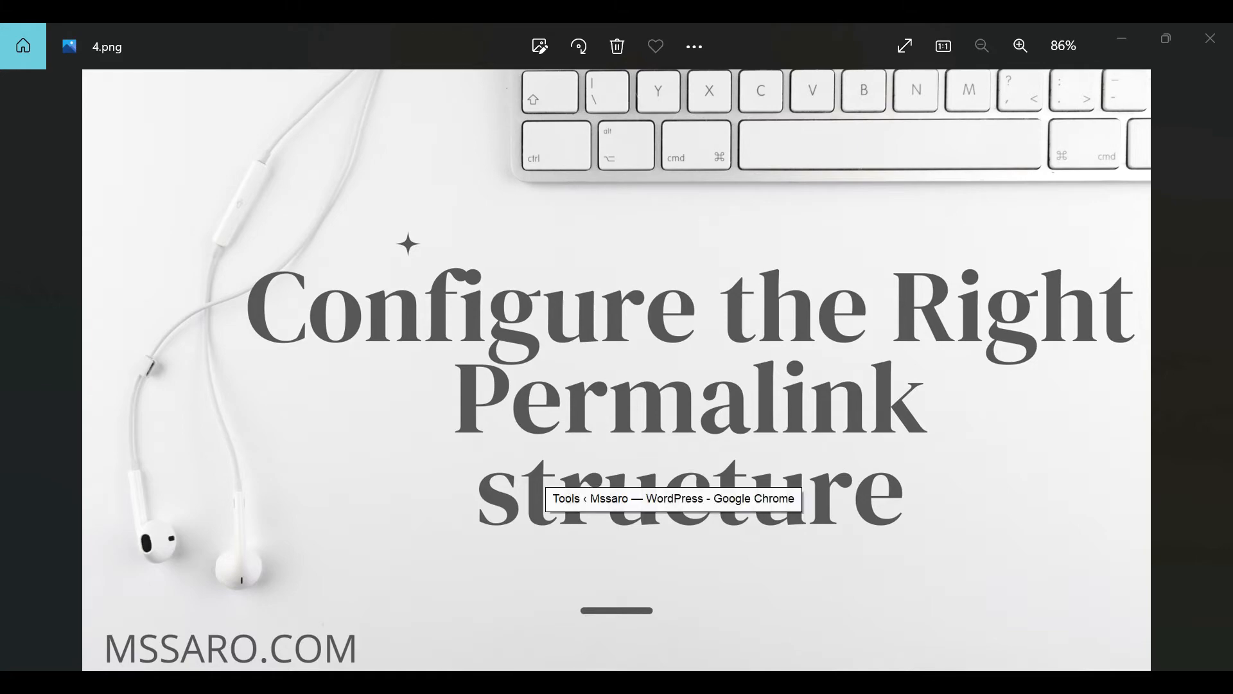
# Switch to Chrome and highlight the words "How to Submit Sitemap" in the article's title, then its full web address
pyautogui.hotkey('alt', 'Tab')
pyautogui.click(172, 46)
pyautogui.moveTo(135, 276); pyautogui.dragTo(728, 277)
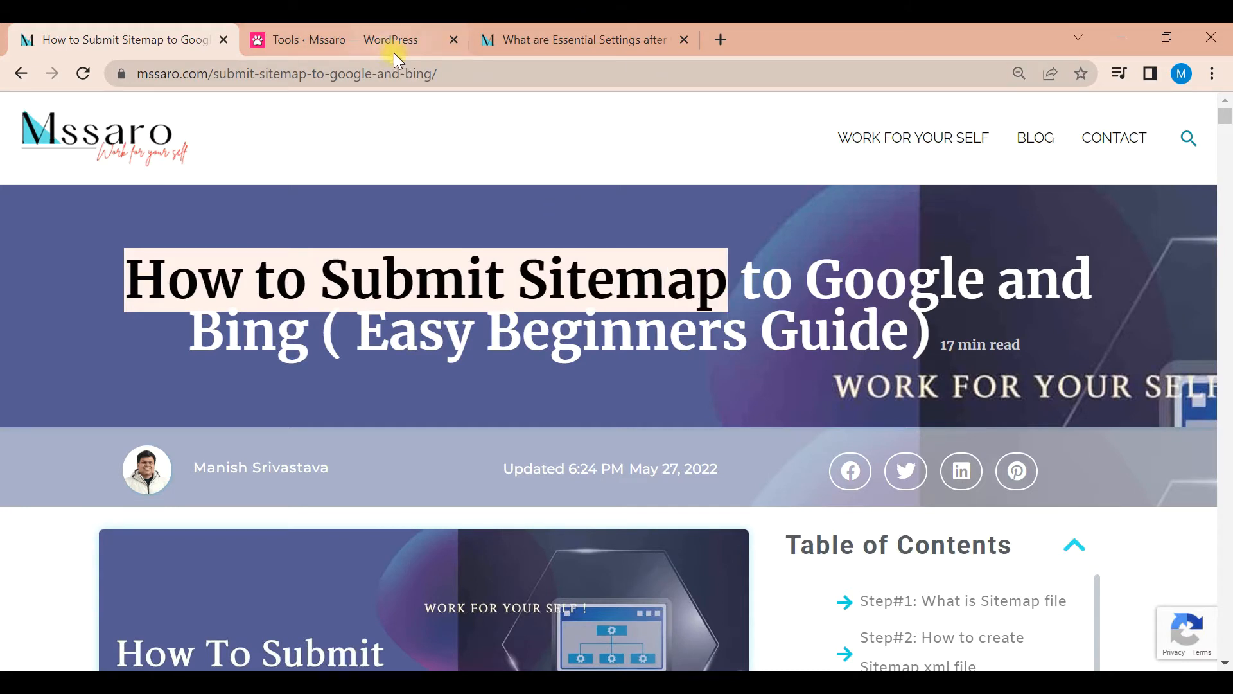
pyautogui.moveTo(443, 72); pyautogui.dragTo(133, 72)
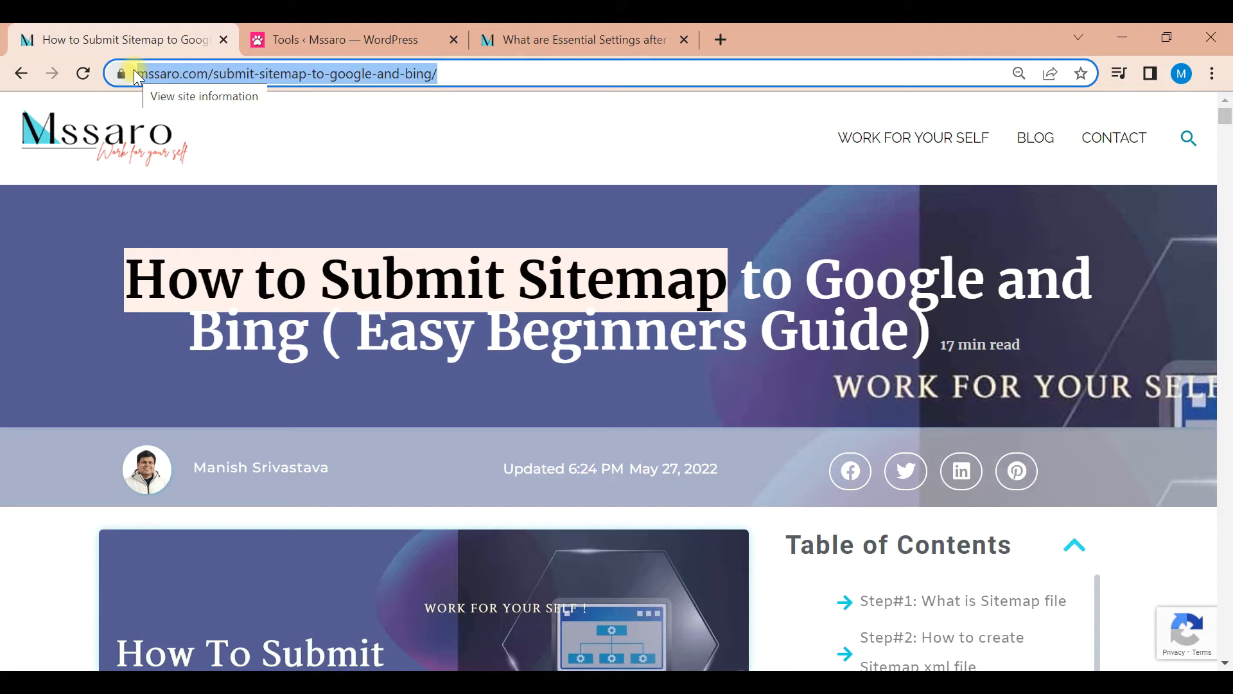
# Open the Permalink Settings page in the WordPress admin
pyautogui.click(311, 40)
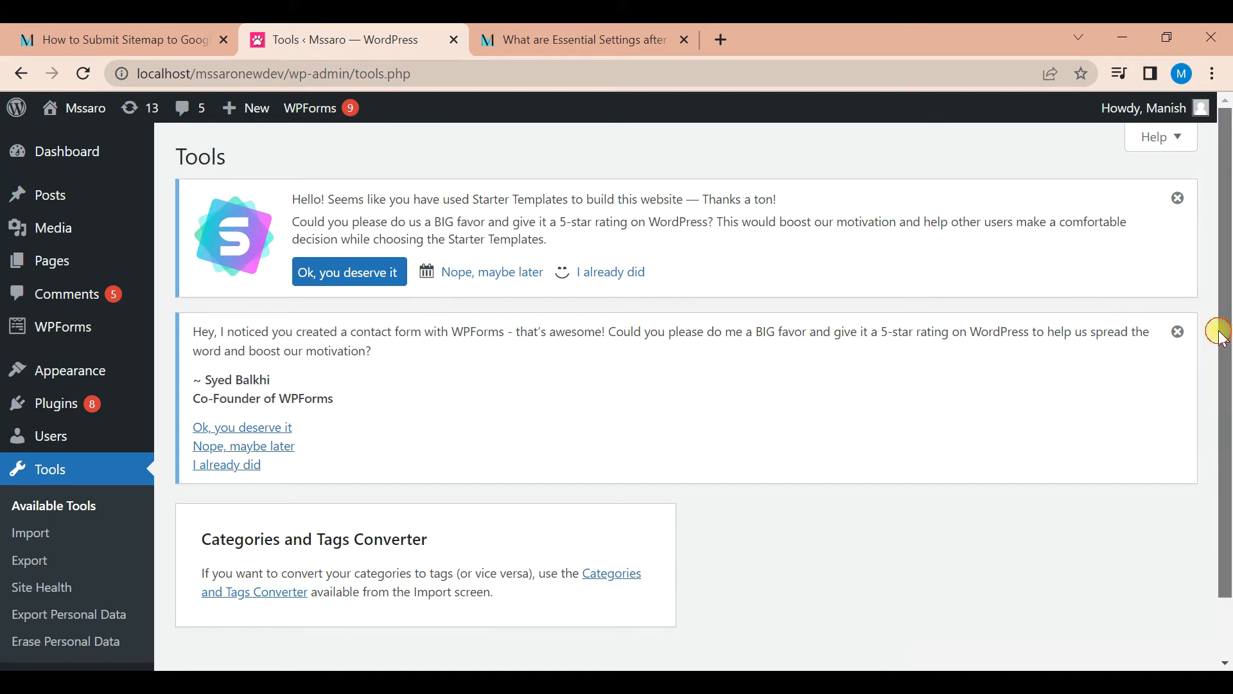
pyautogui.moveTo(1224, 333); pyautogui.dragTo(1227, 437)
pyautogui.moveTo(72, 609)
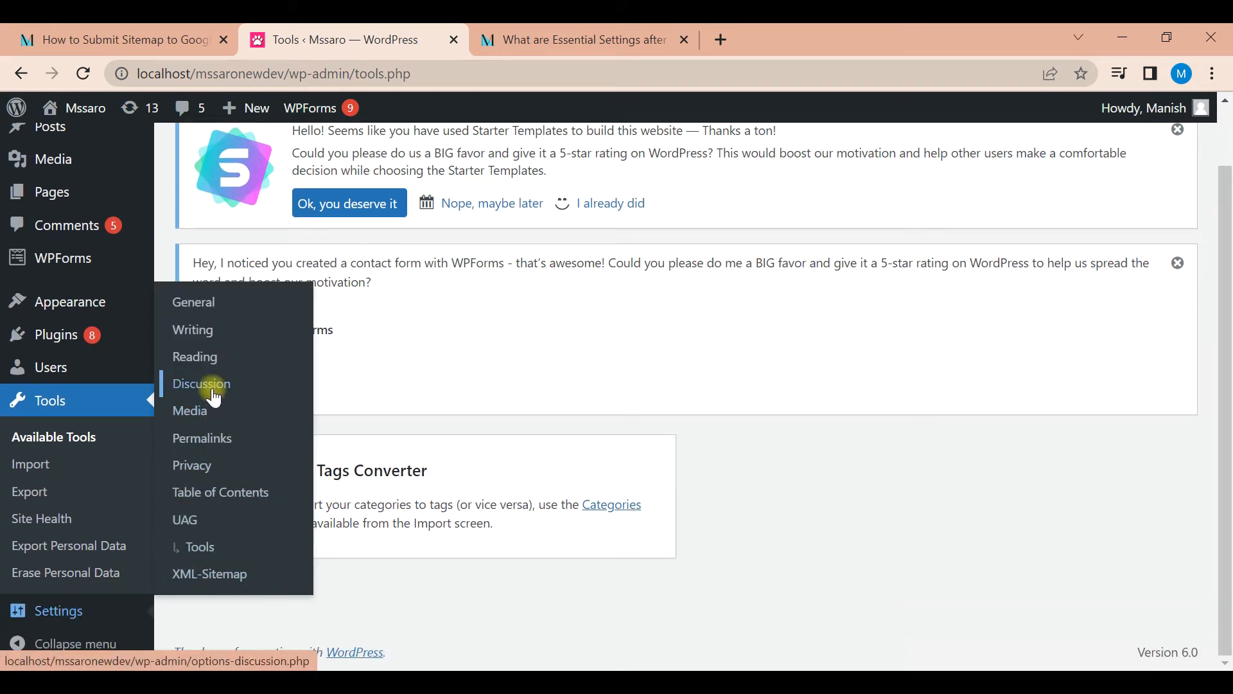
pyautogui.click(213, 442)
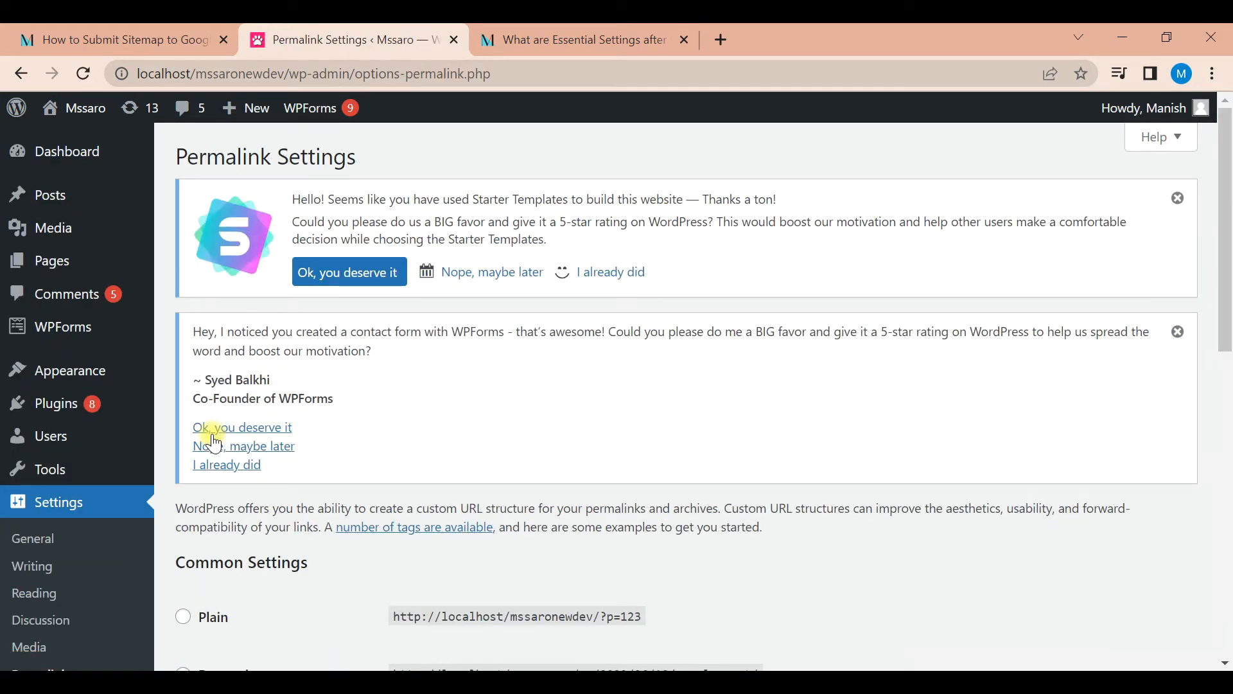
# Examine the common permalink structures and highlight the sample URL of the Plain option
pyautogui.moveTo(1223, 216); pyautogui.dragTo(1227, 397)
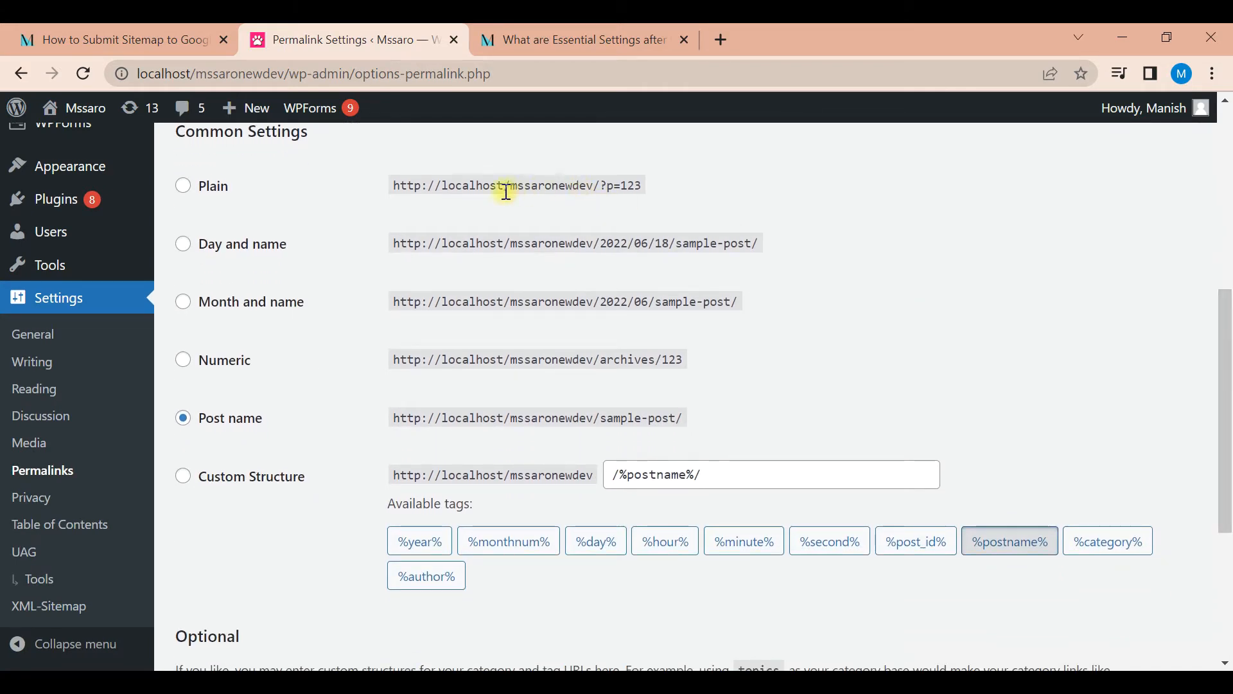
pyautogui.moveTo(446, 187); pyautogui.dragTo(642, 185)
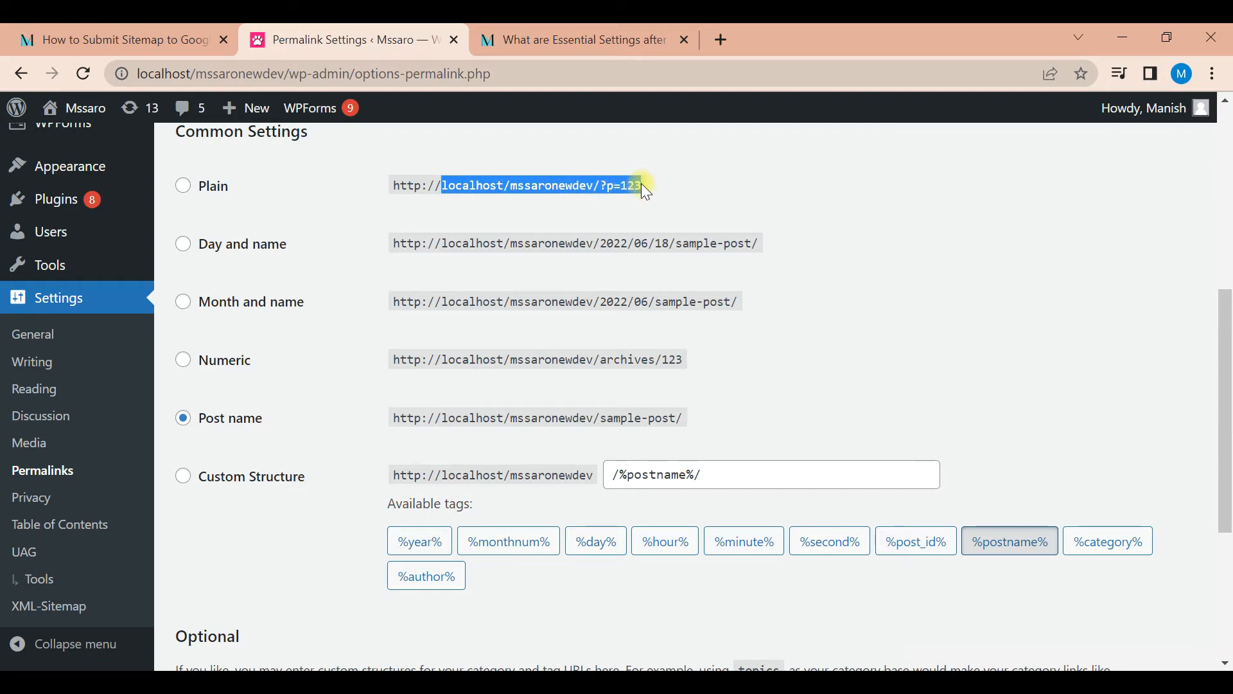
# Highlight the ending of the sample URL for the Plain, Day and name, Month and name, Numeric and Post name permalink options
pyautogui.moveTo(643, 185); pyautogui.dragTo(616, 185)
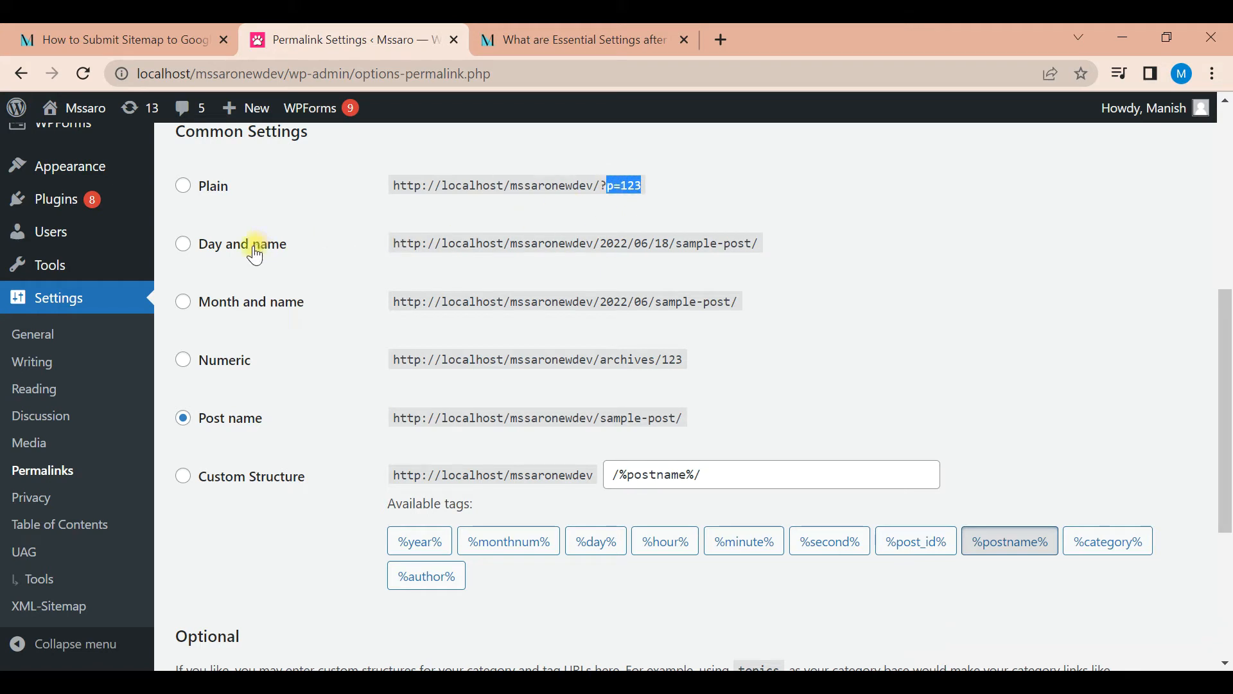
pyautogui.moveTo(602, 244); pyautogui.dragTo(752, 246)
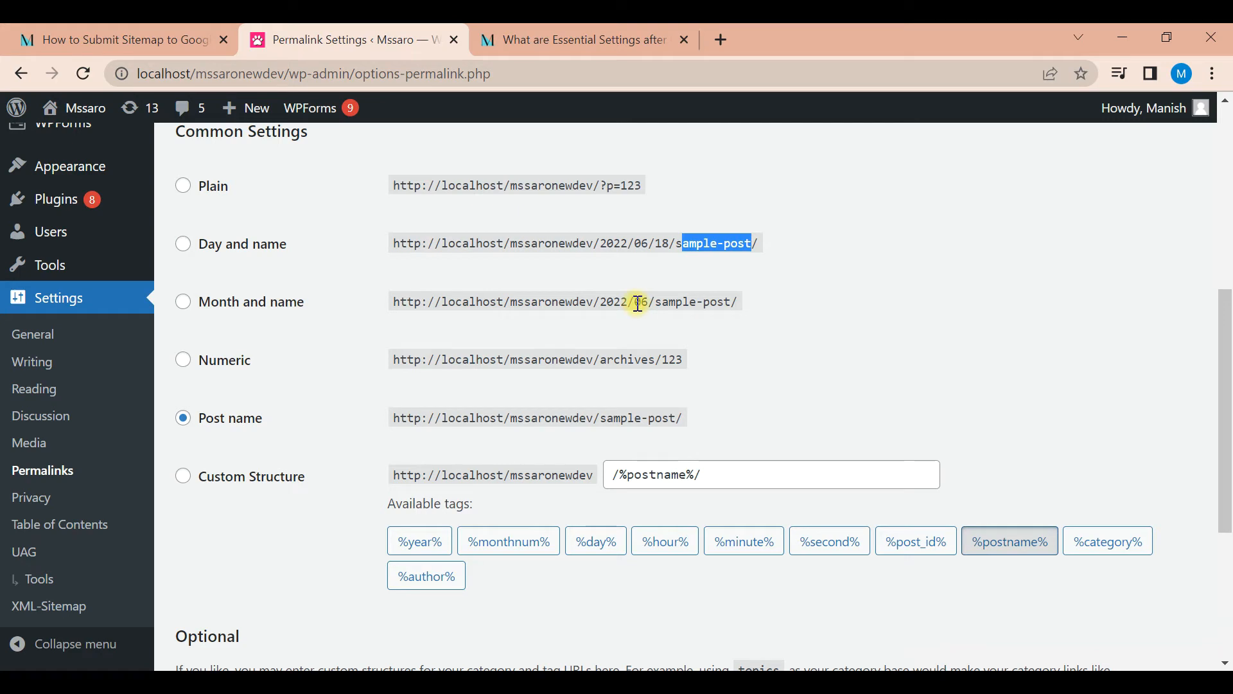
pyautogui.moveTo(659, 301); pyautogui.dragTo(733, 301)
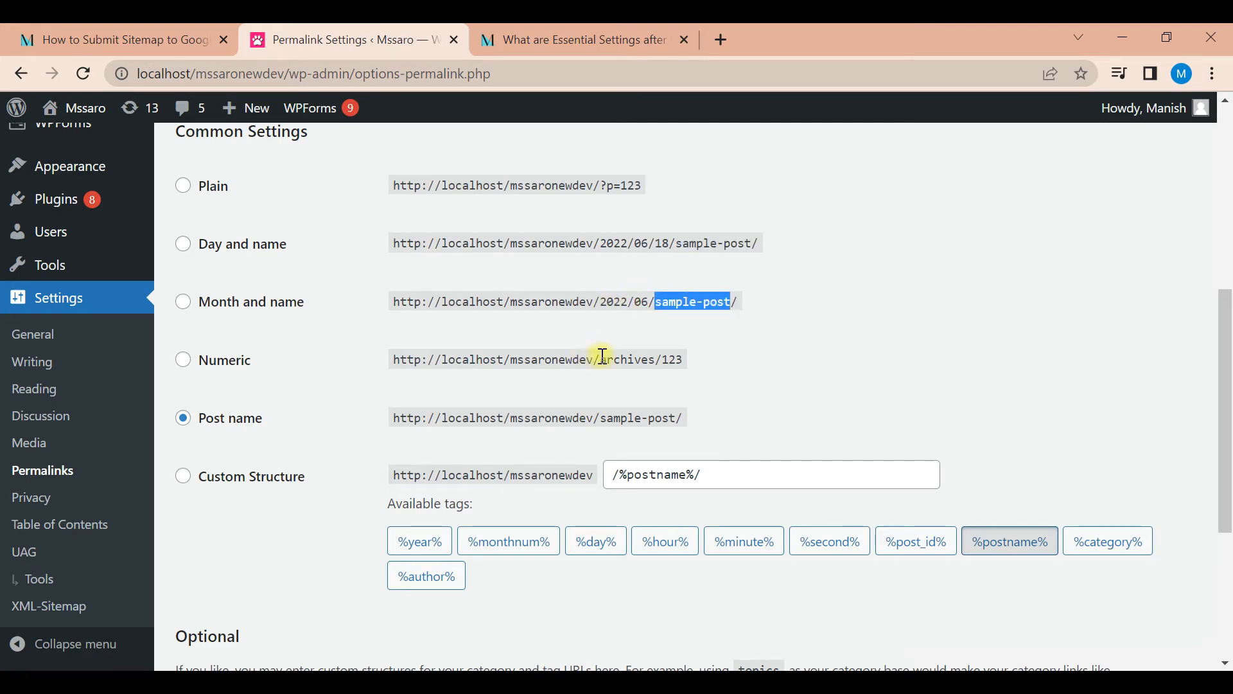
pyautogui.moveTo(663, 358); pyautogui.dragTo(684, 361)
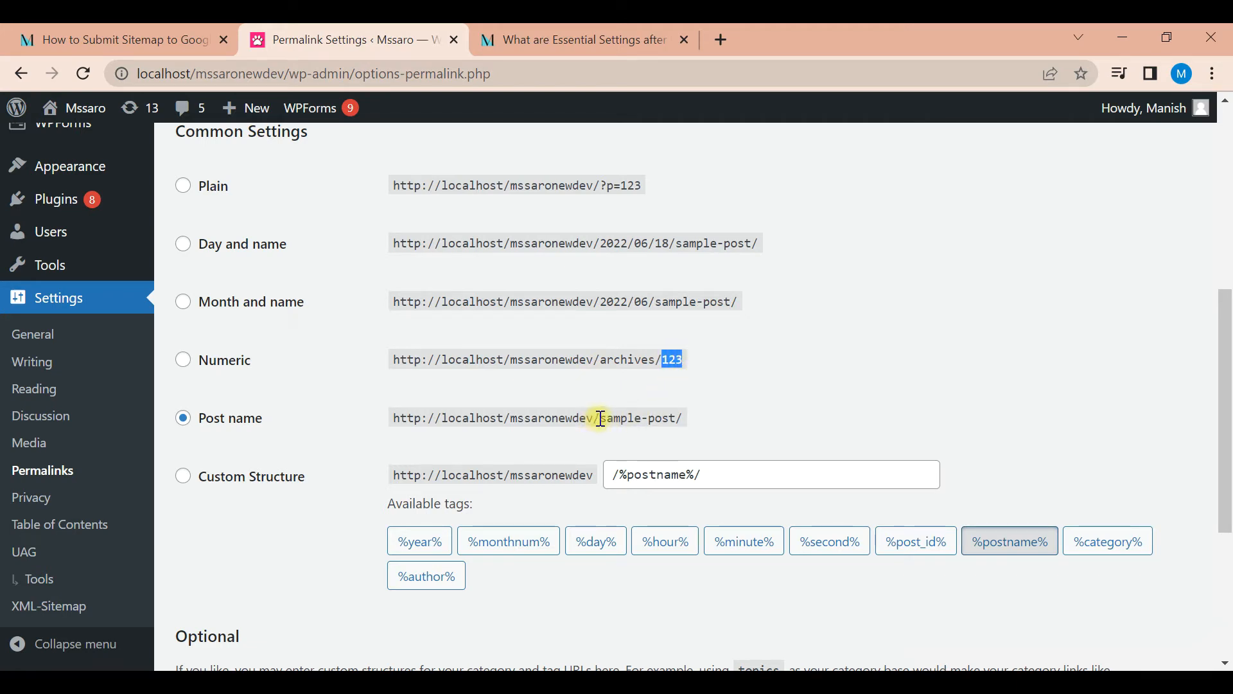
pyautogui.moveTo(601, 418); pyautogui.dragTo(679, 418)
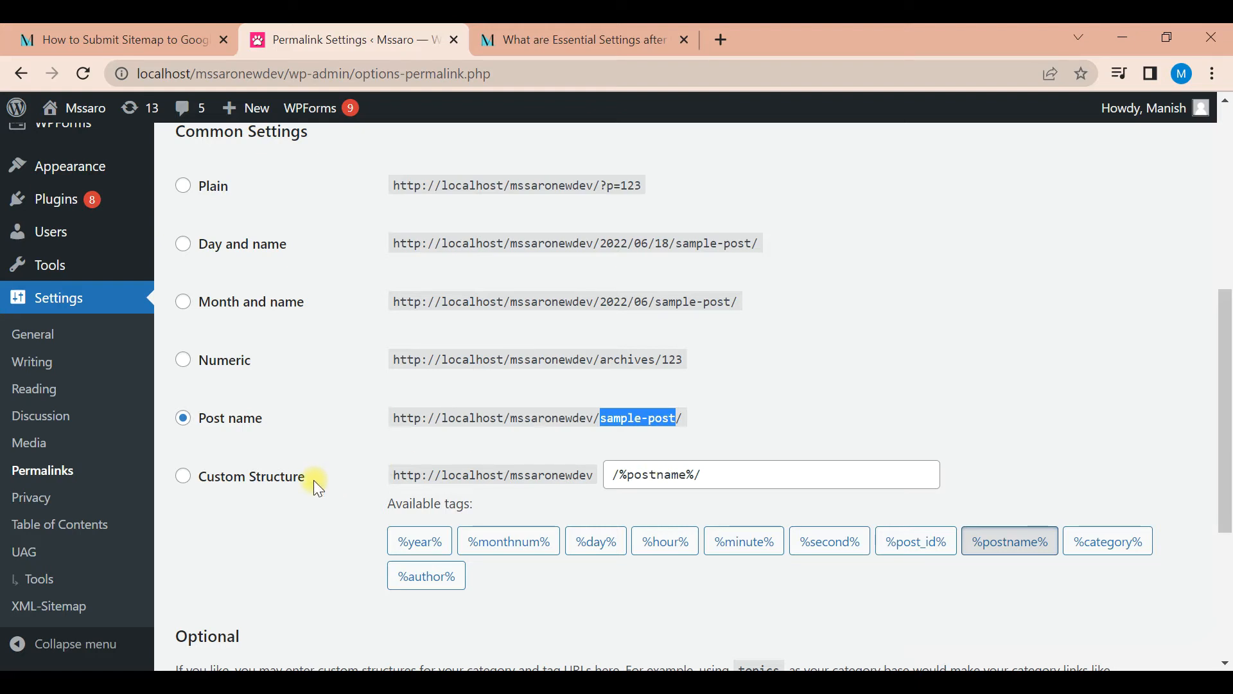
# Try the custom permalink structure /%postname%/%monthnum%/%year%/ and return to the Post name option
pyautogui.click(287, 490)
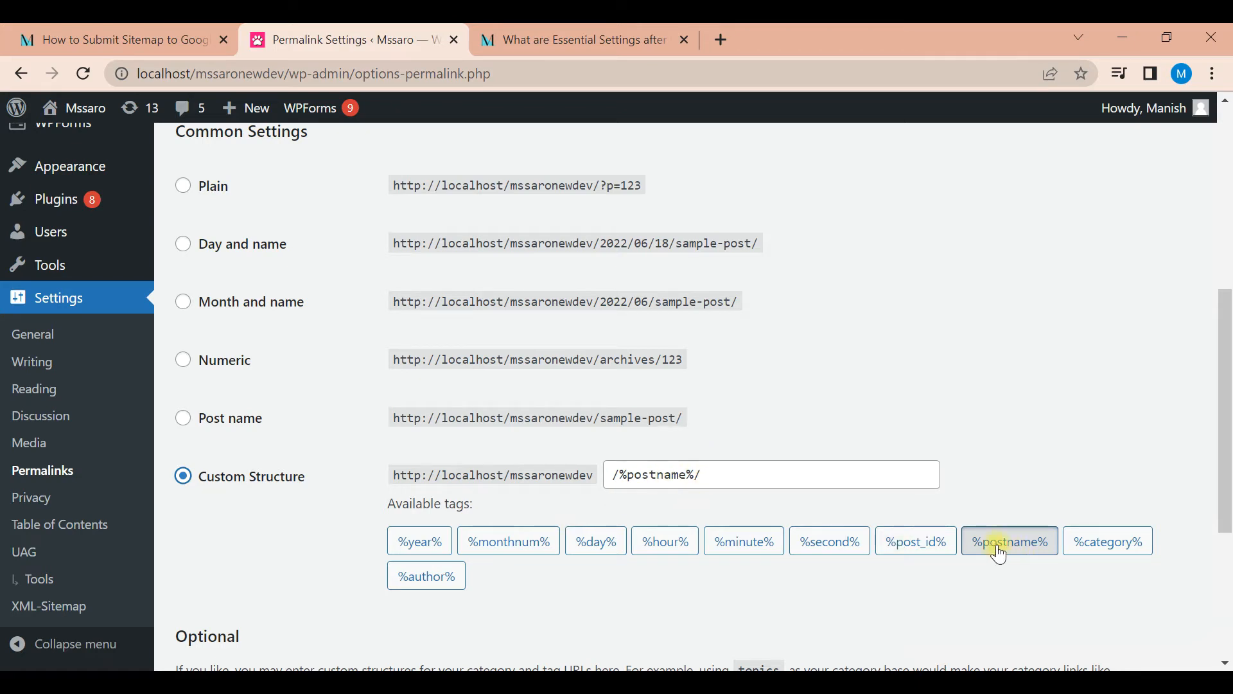
pyautogui.click(519, 547)
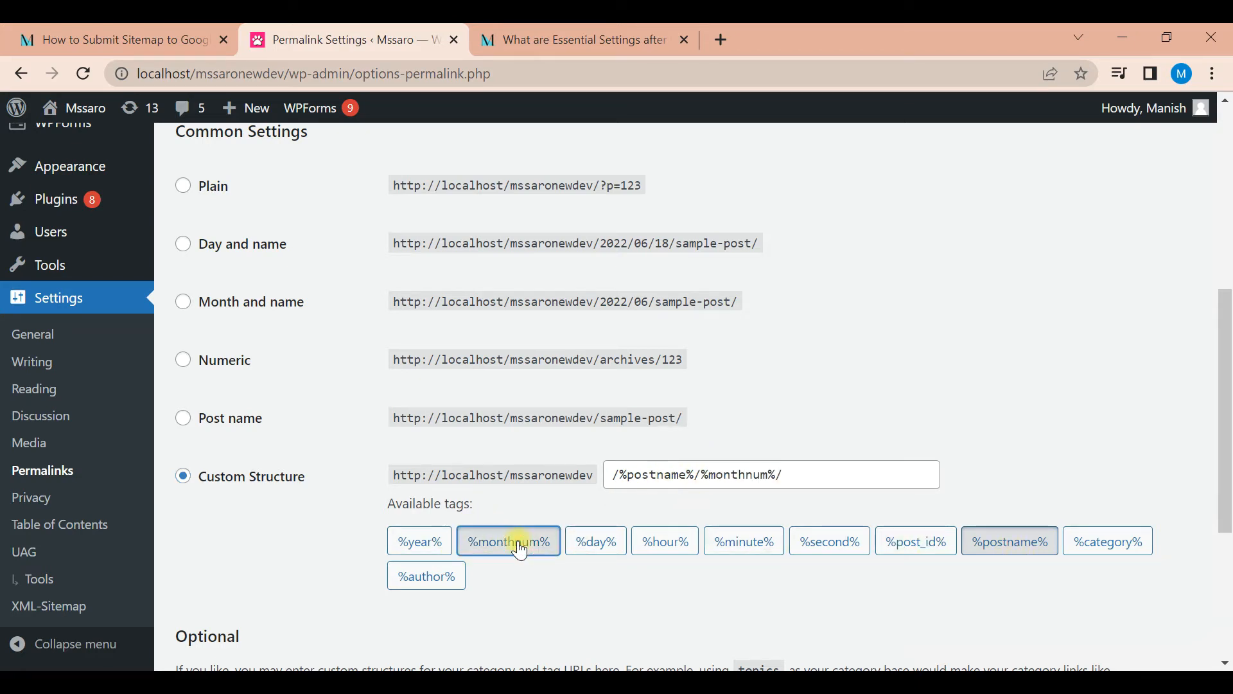
pyautogui.click(422, 550)
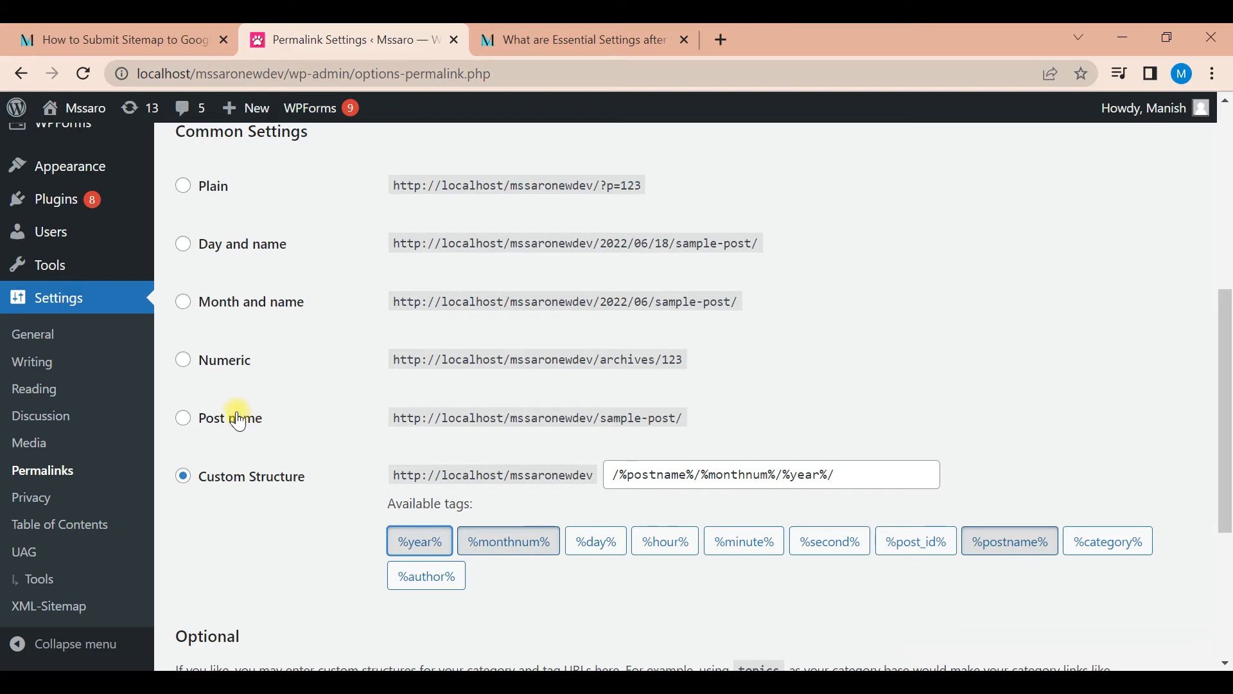
pyautogui.click(184, 418)
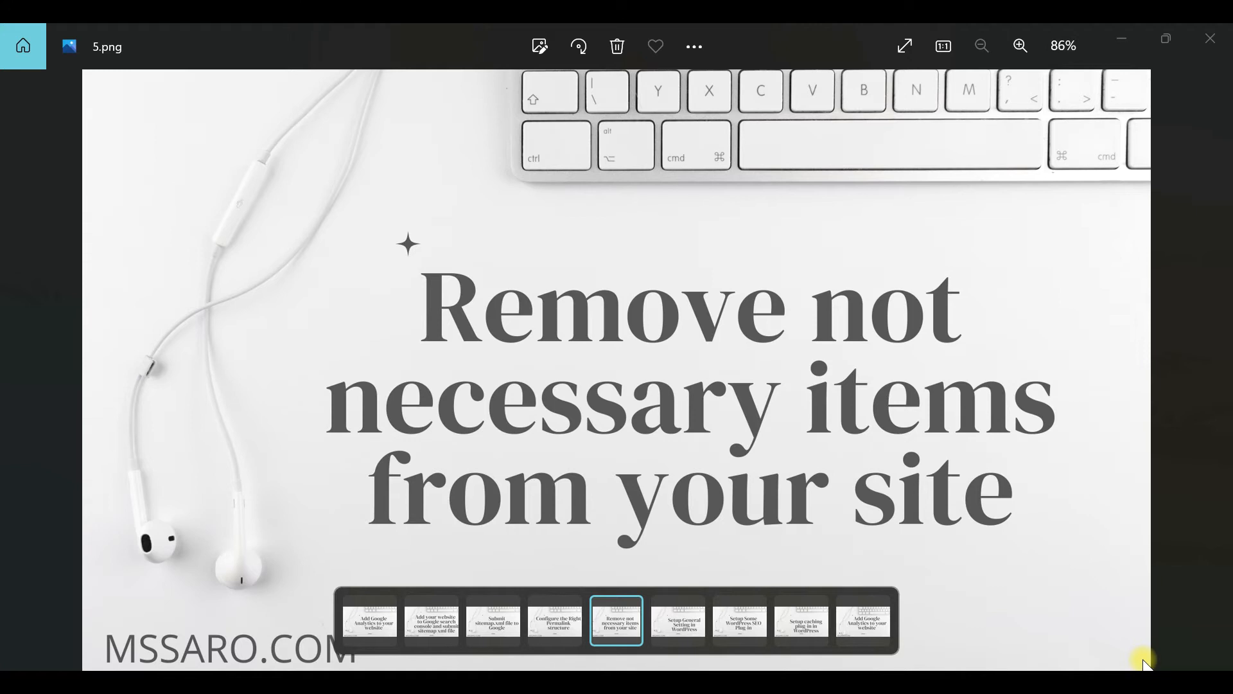
# Switch to Chrome and move the Sample Page to the trash from the WordPress pages list
pyautogui.moveTo(759, 682)
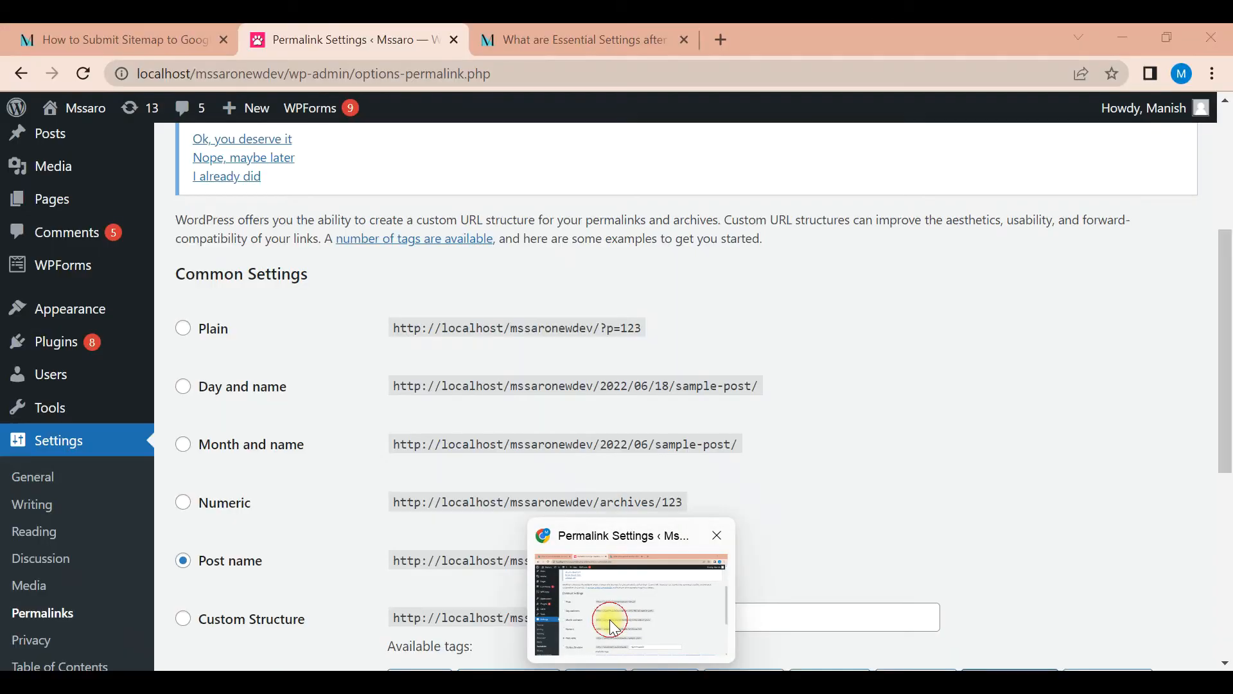
pyautogui.click(612, 621)
pyautogui.moveTo(1223, 297); pyautogui.dragTo(1225, 280)
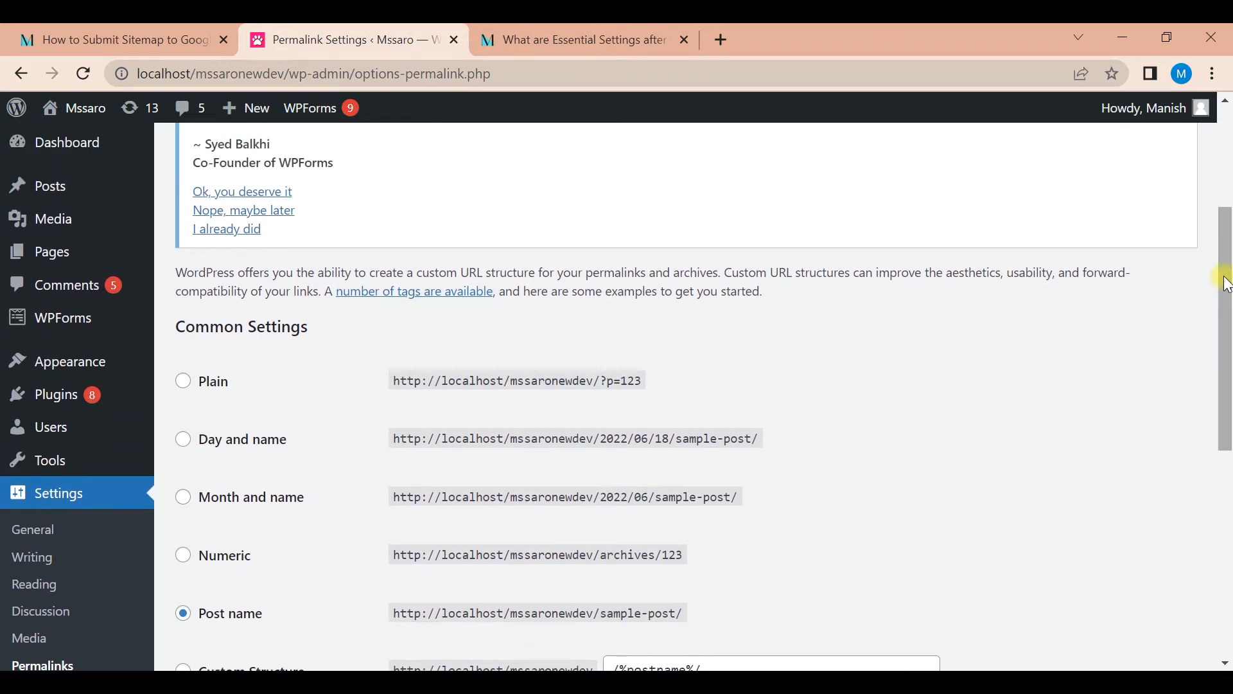
pyautogui.moveTo(54, 261)
pyautogui.click(54, 261)
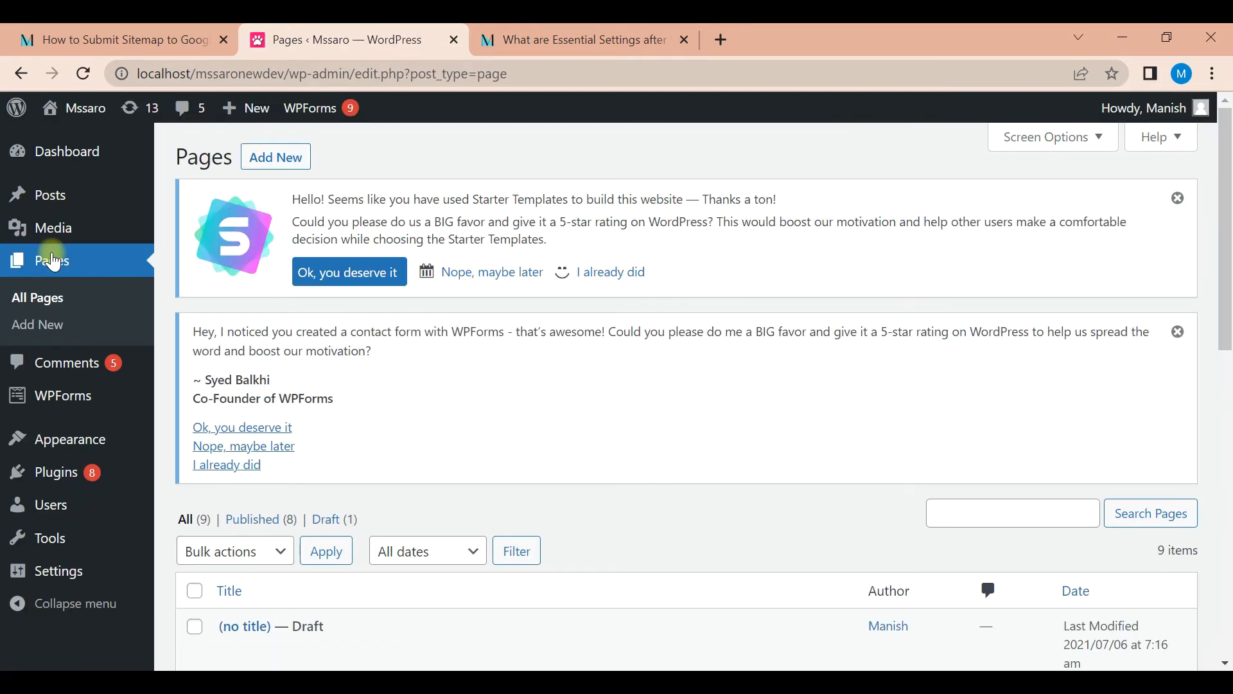
pyautogui.moveTo(1226, 263); pyautogui.dragTo(1228, 574)
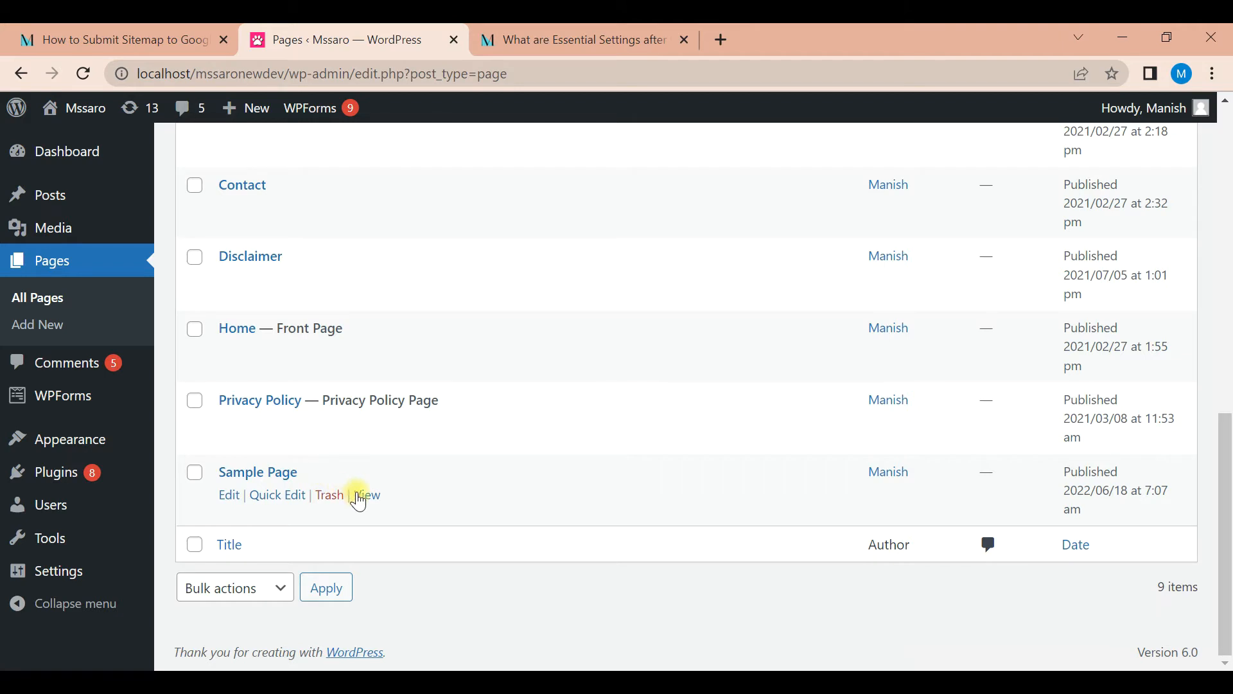
pyautogui.click(330, 498)
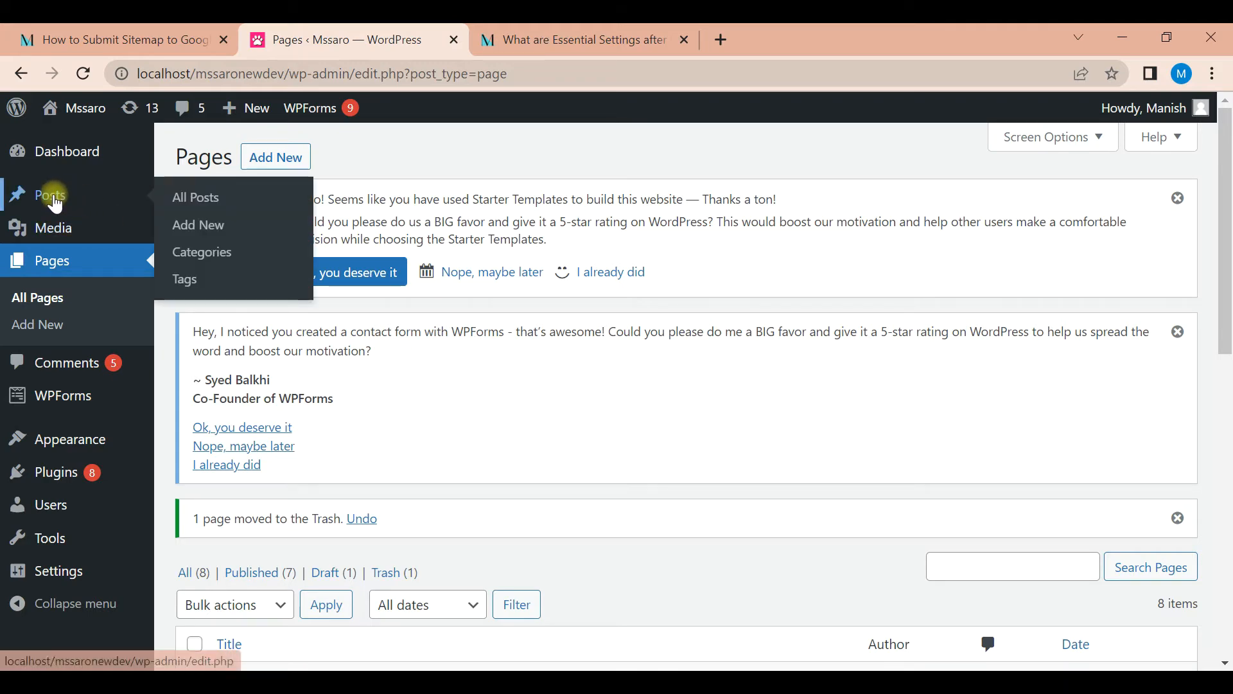
# Move the "Hello World!" post to the trash from the posts list
pyautogui.click(55, 200)
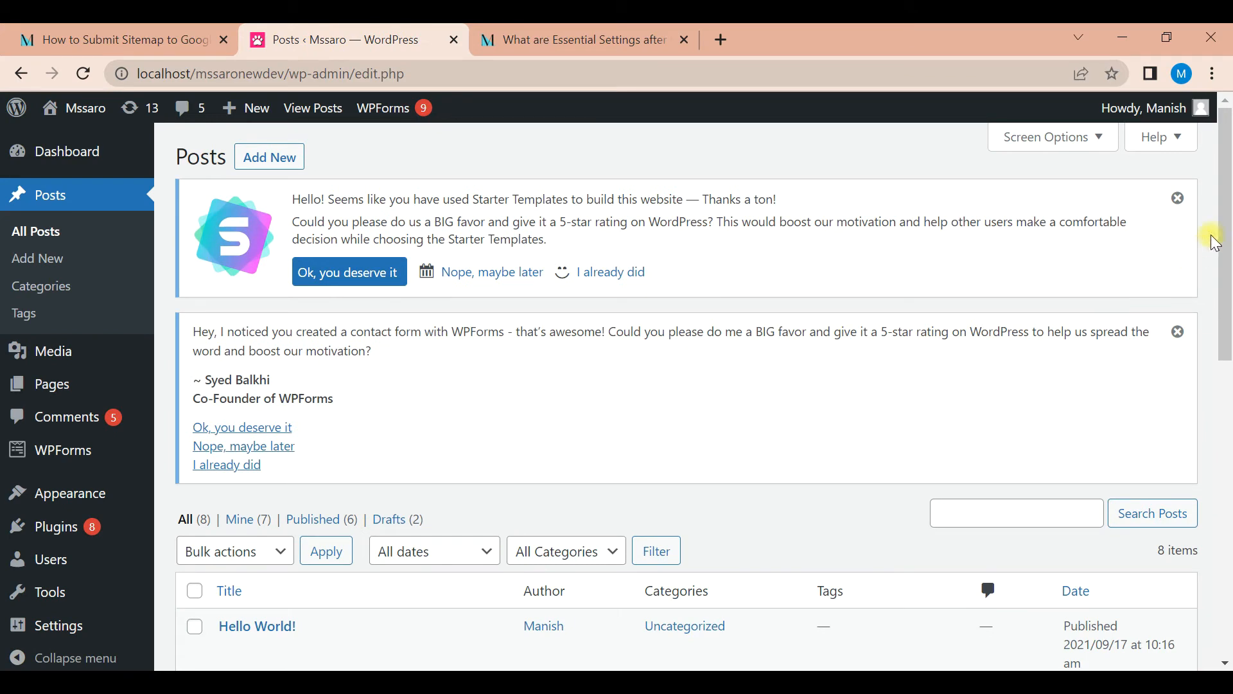
pyautogui.scroll(-2, 1224, 256)
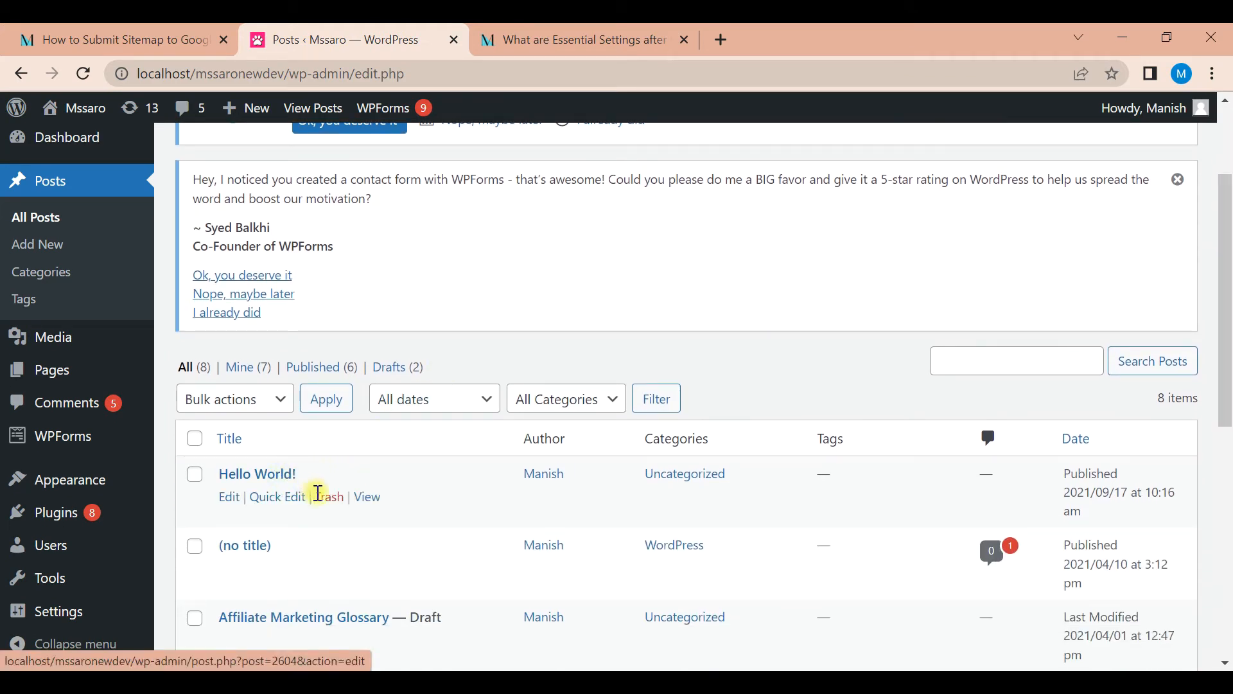
pyautogui.click(329, 498)
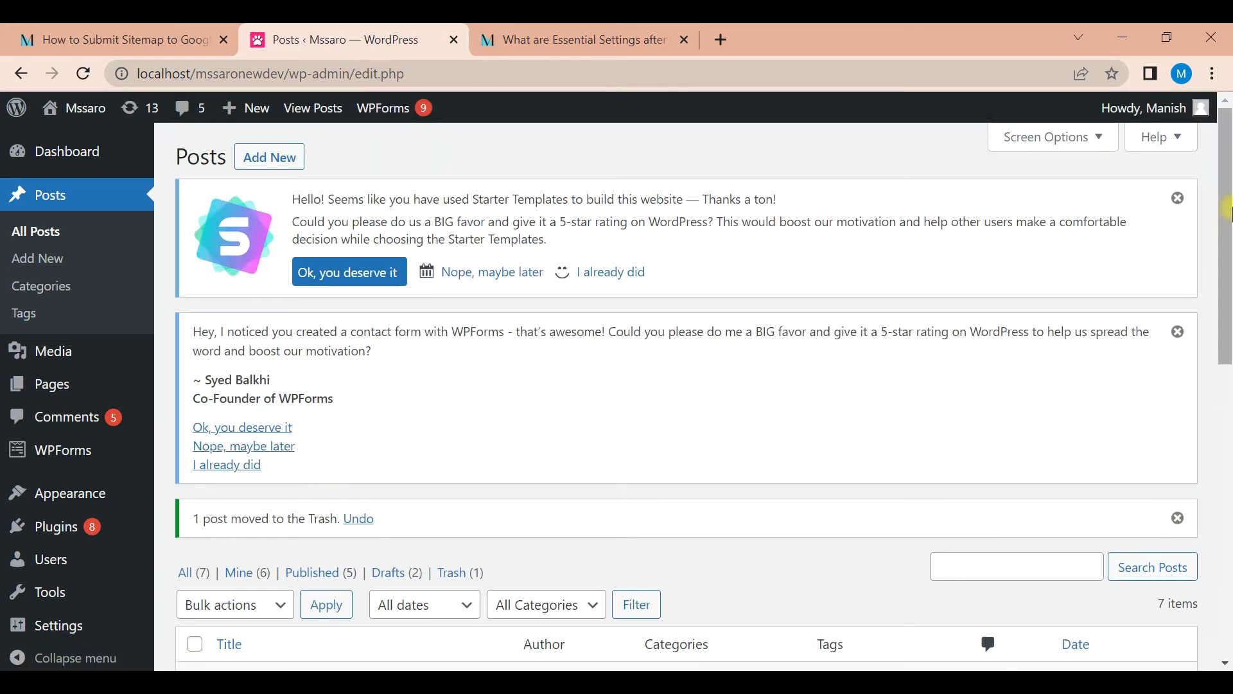
pyautogui.moveTo(1228, 209); pyautogui.dragTo(1226, 250)
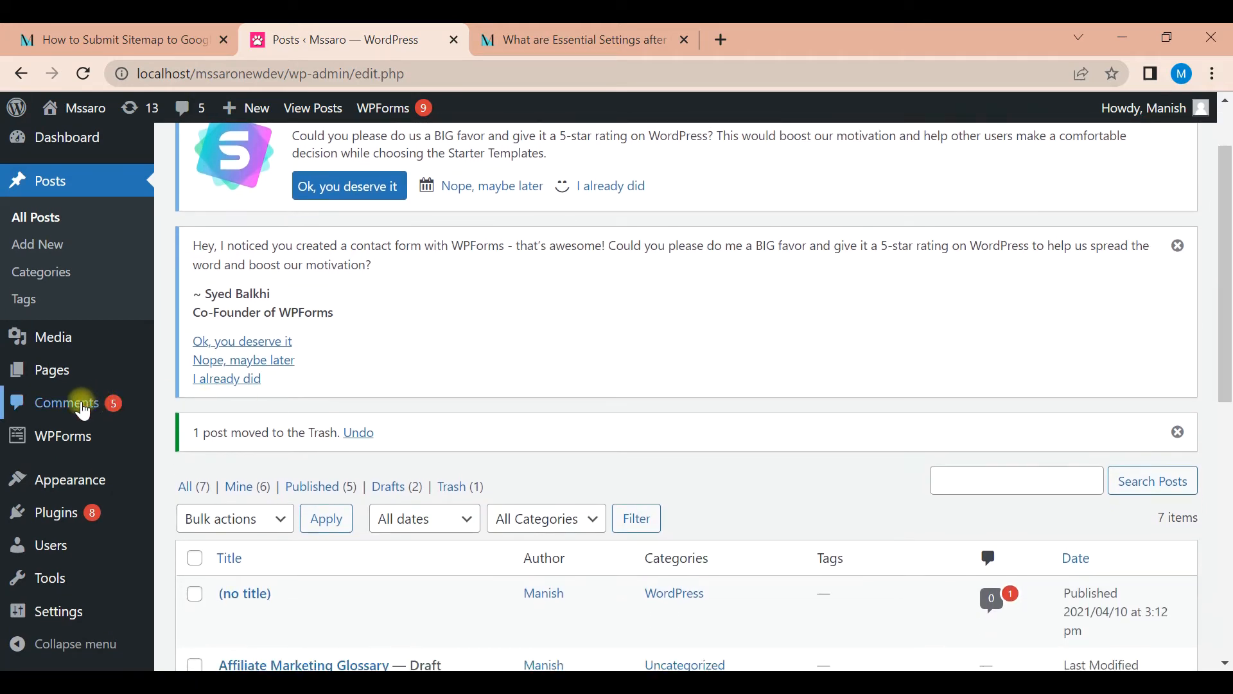
# Open the comments list and move its first four comments to the trash one by one
pyautogui.click(83, 408)
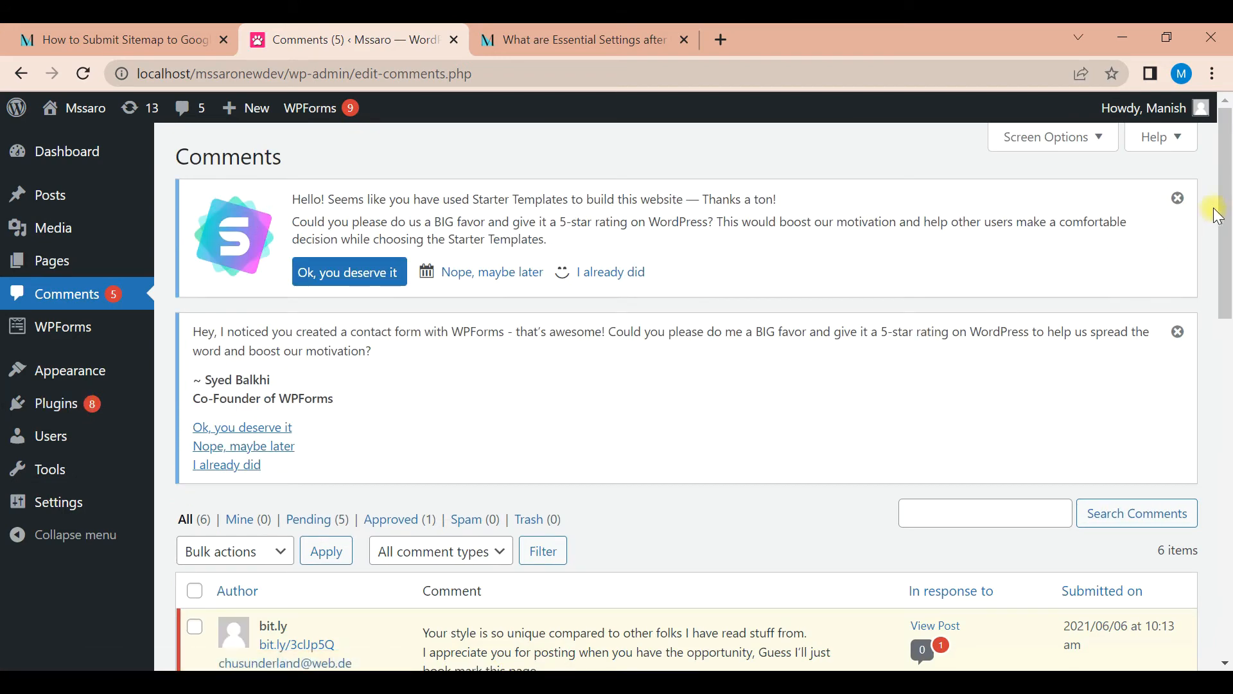
pyautogui.moveTo(1218, 215); pyautogui.dragTo(1226, 282)
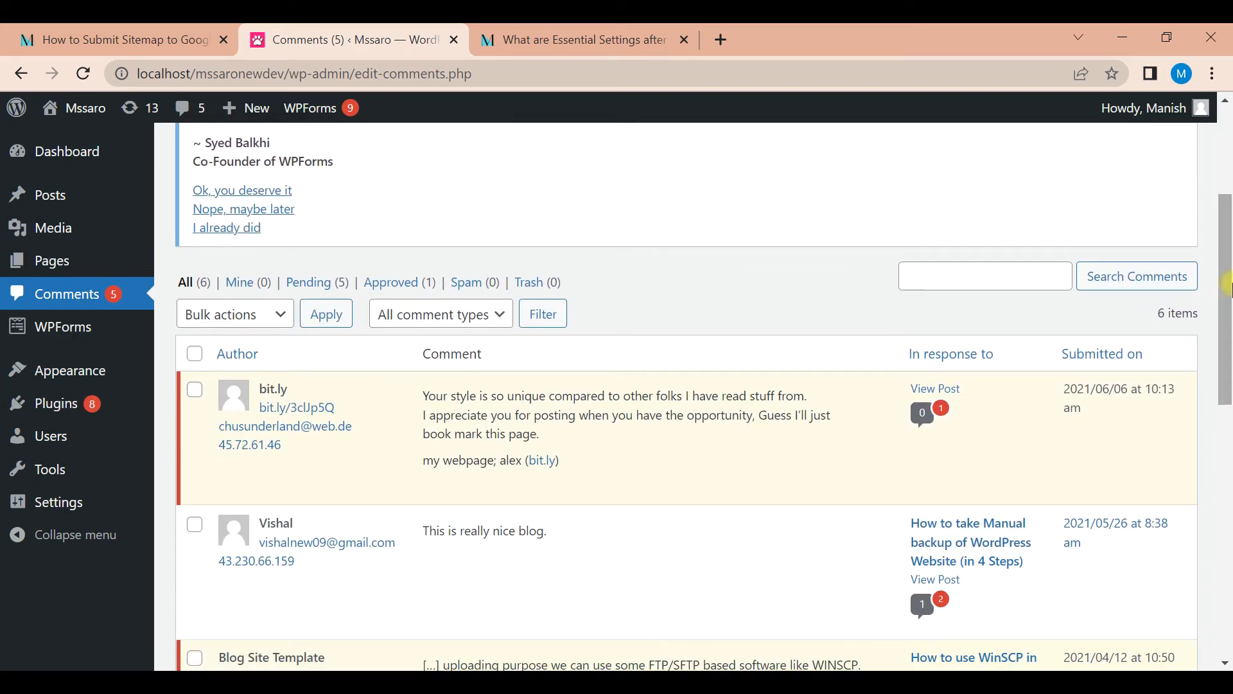
pyautogui.moveTo(534, 406)
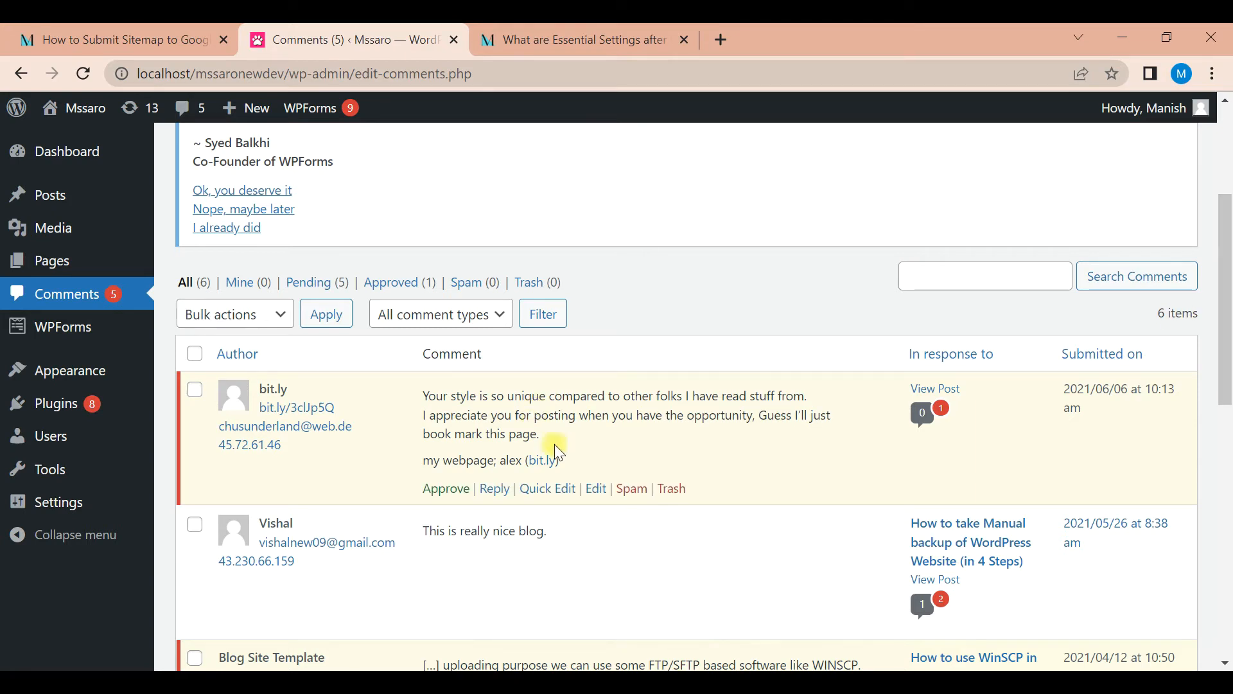
pyautogui.click(672, 490)
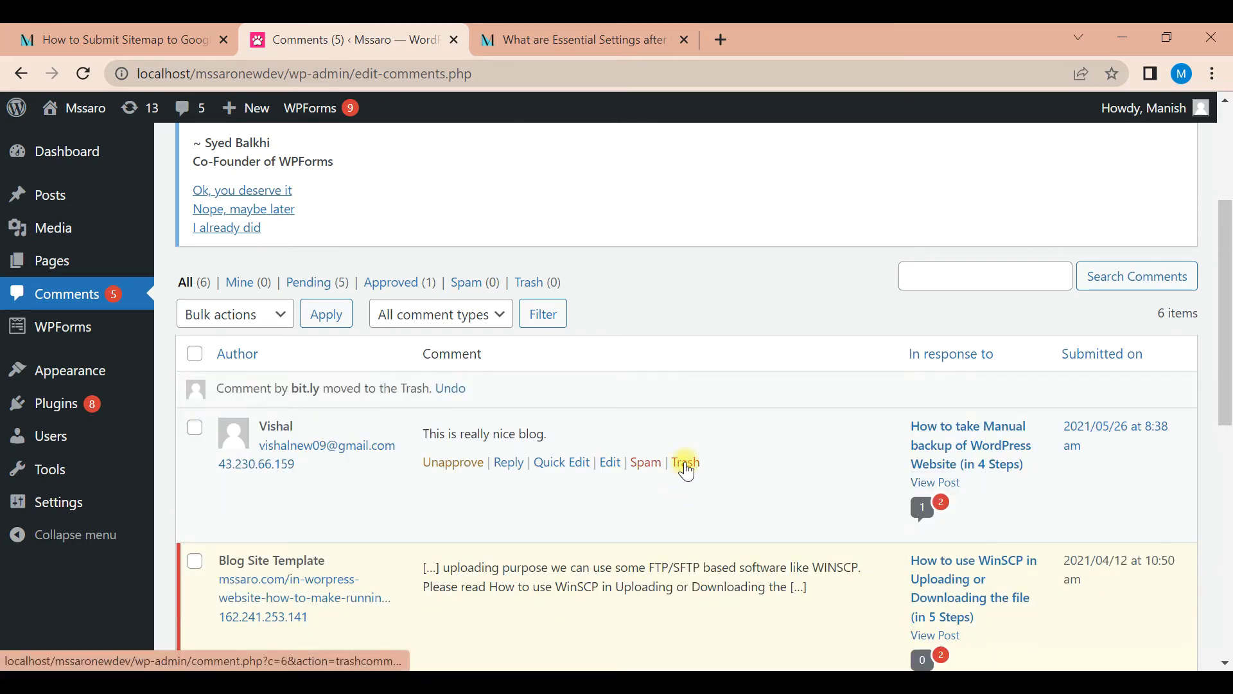
pyautogui.click(686, 464)
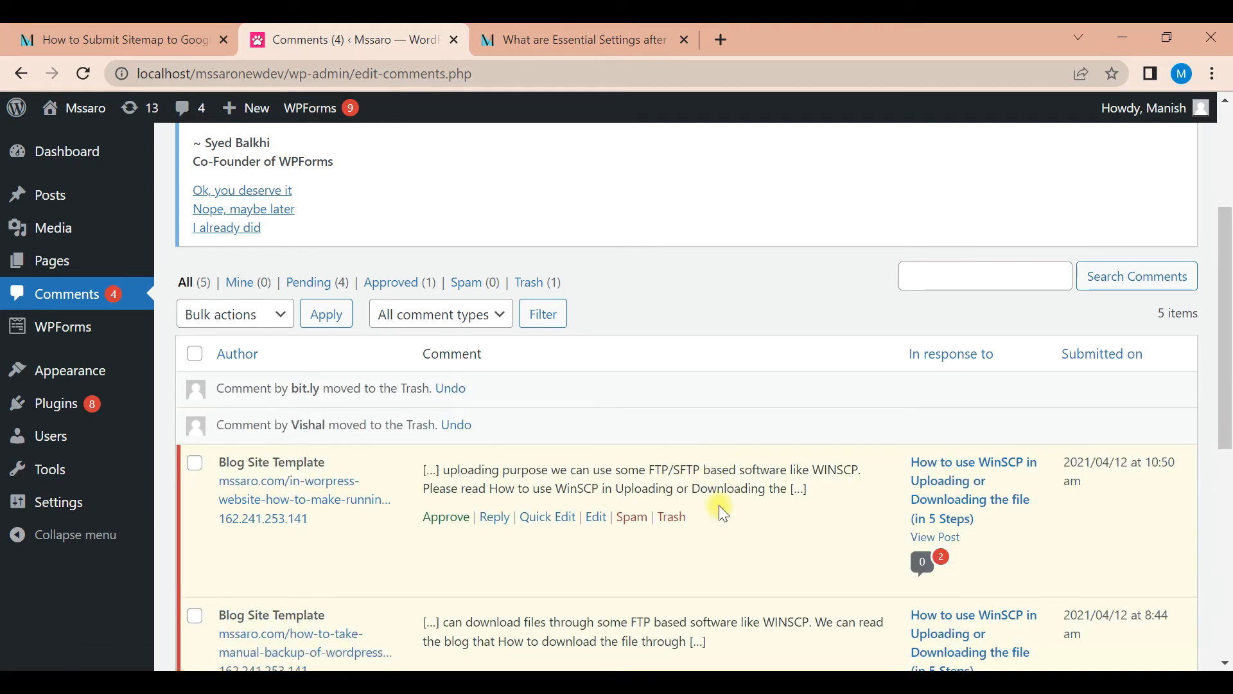
pyautogui.click(673, 519)
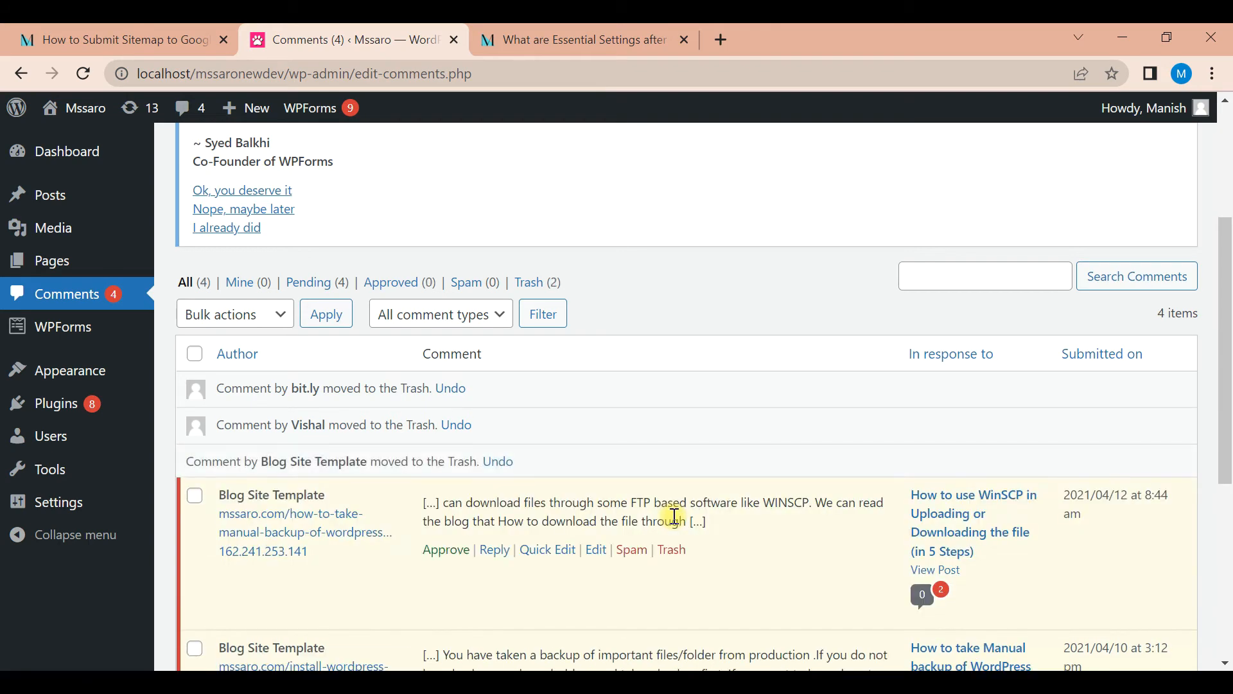
pyautogui.click(672, 551)
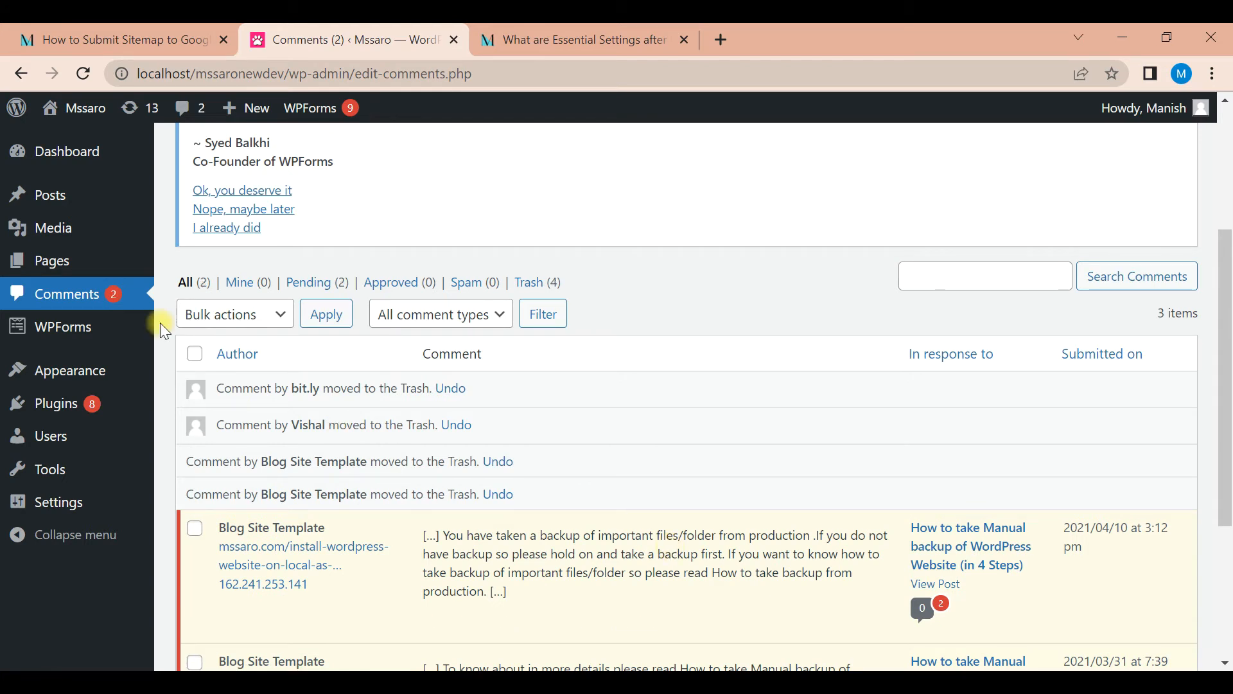
# Open the Themes page and examine the active theme and the other installed themes
pyautogui.moveTo(93, 375)
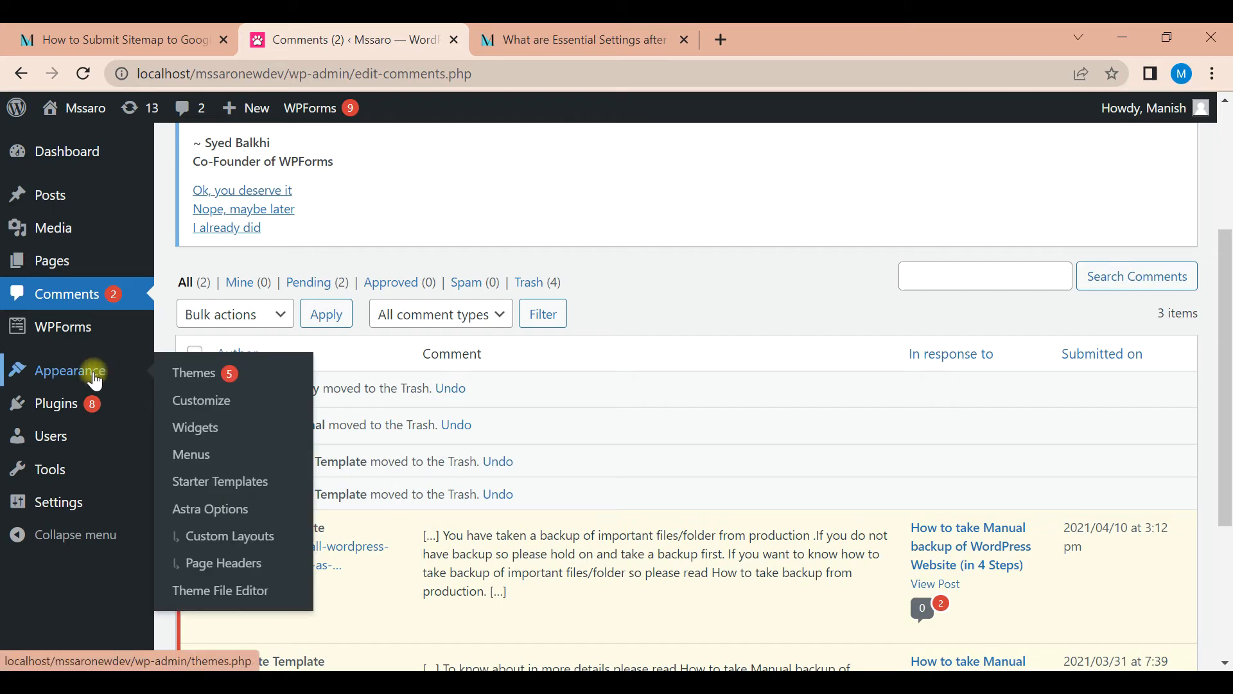
pyautogui.click(196, 378)
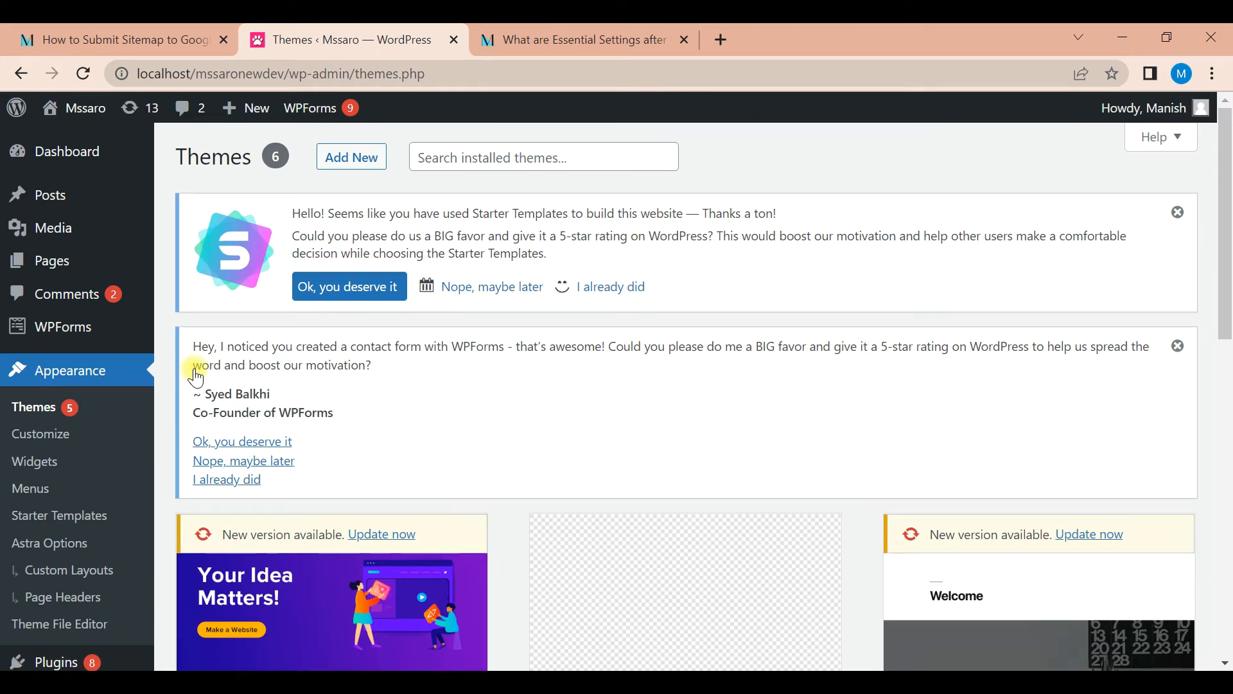
pyautogui.moveTo(1222, 170); pyautogui.dragTo(1226, 339)
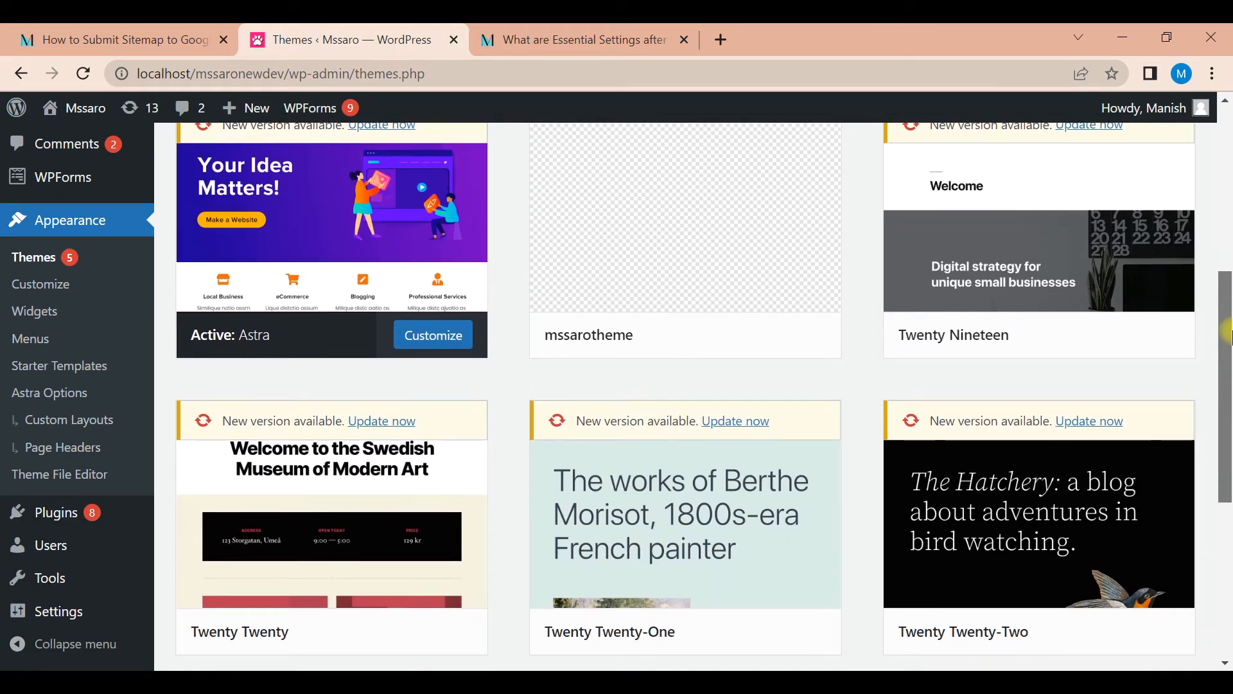
pyautogui.moveTo(1051, 331)
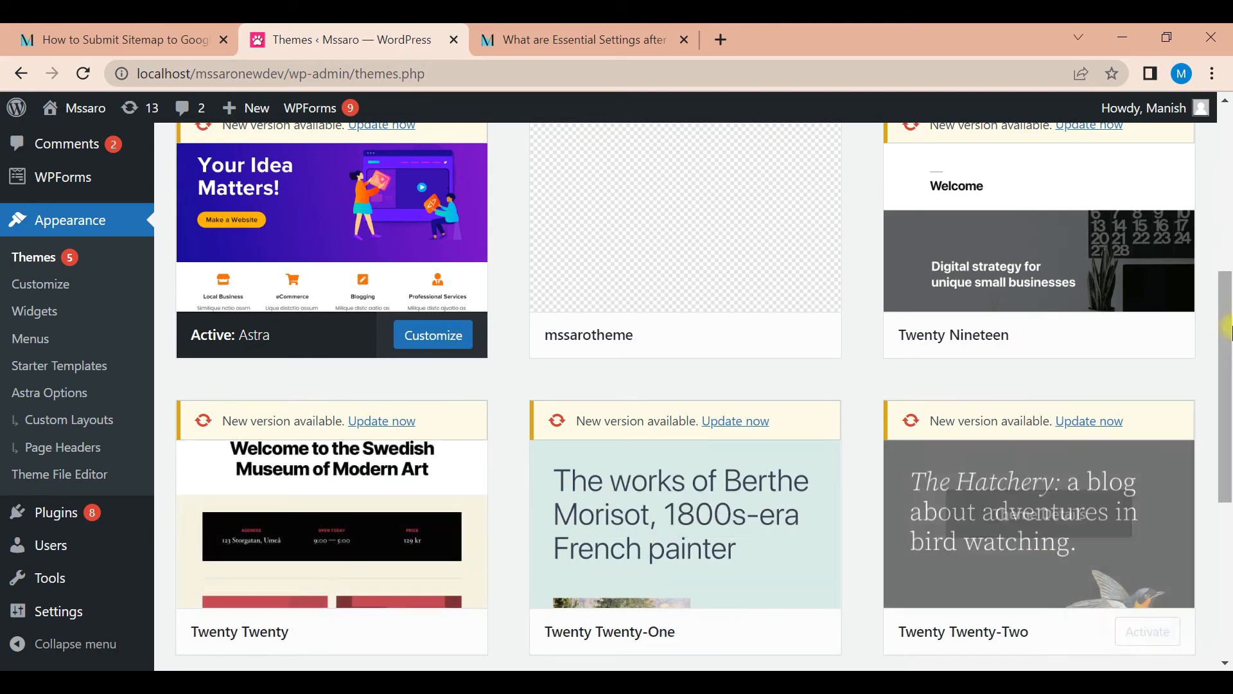
pyautogui.moveTo(1227, 341); pyautogui.dragTo(1227, 378)
pyautogui.moveTo(690, 512)
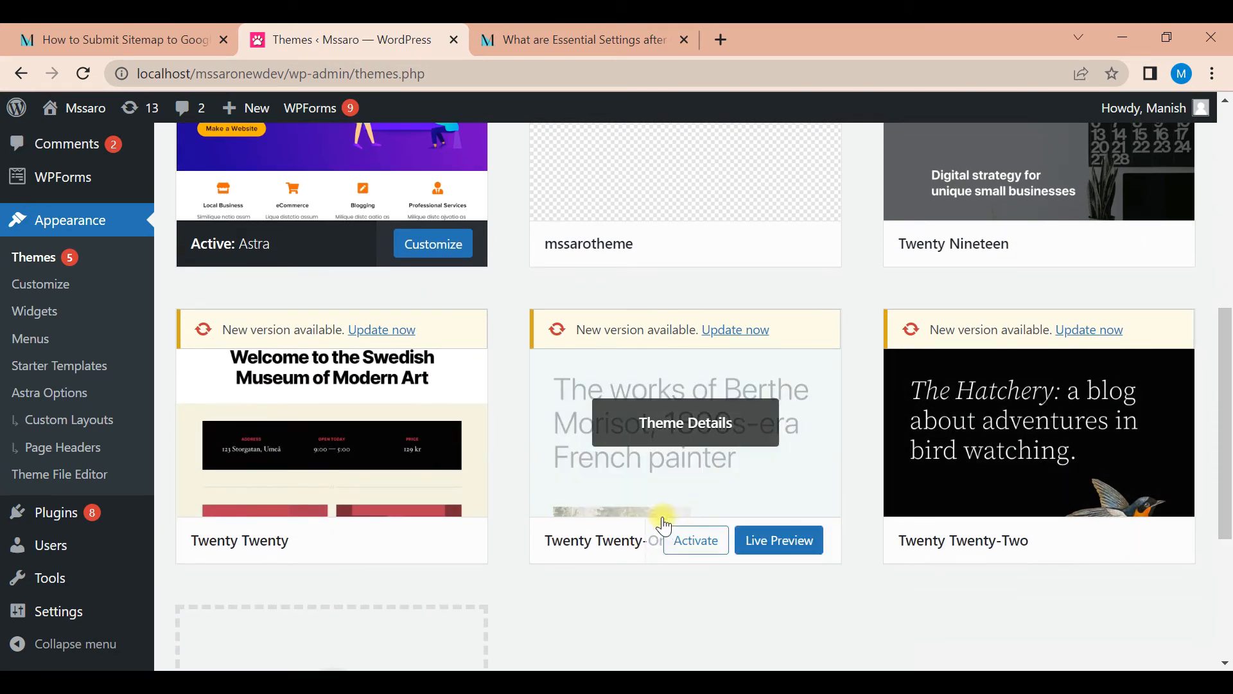
pyautogui.moveTo(1227, 375)
pyautogui.mouseDown()
pyautogui.moveTo(1227, 395)
pyautogui.moveTo(1227, 360)
pyautogui.mouseUp()
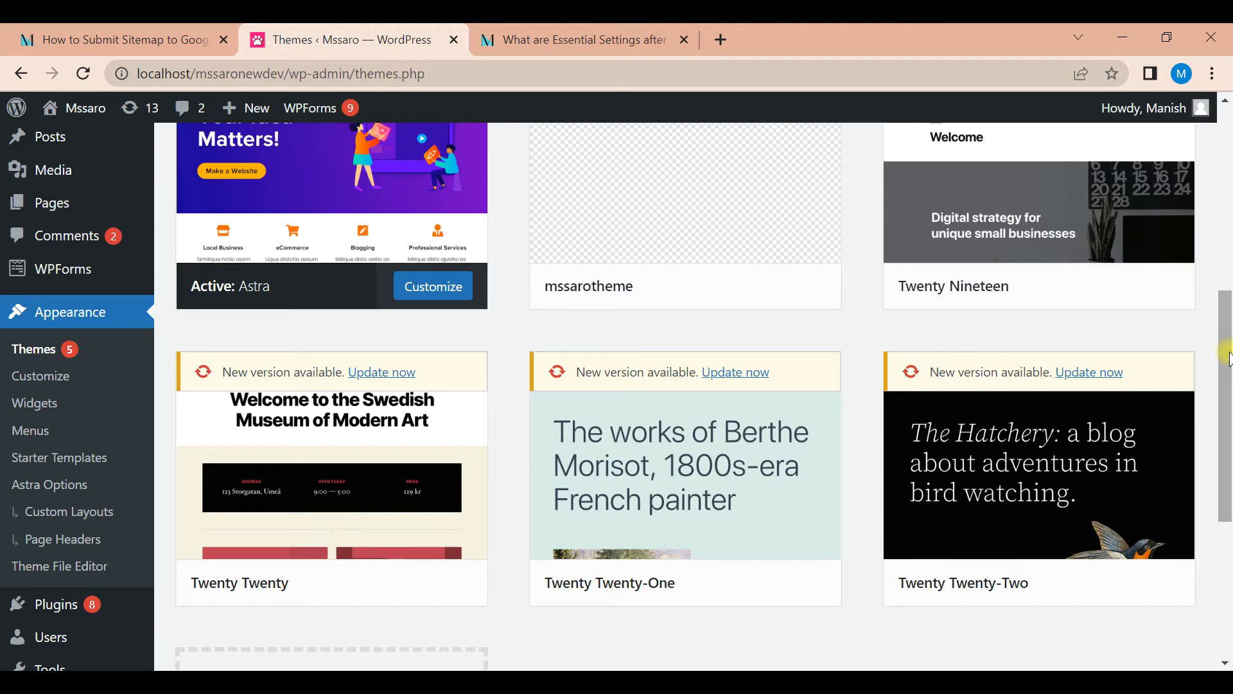
pyautogui.moveTo(1228, 360); pyautogui.dragTo(1228, 389)
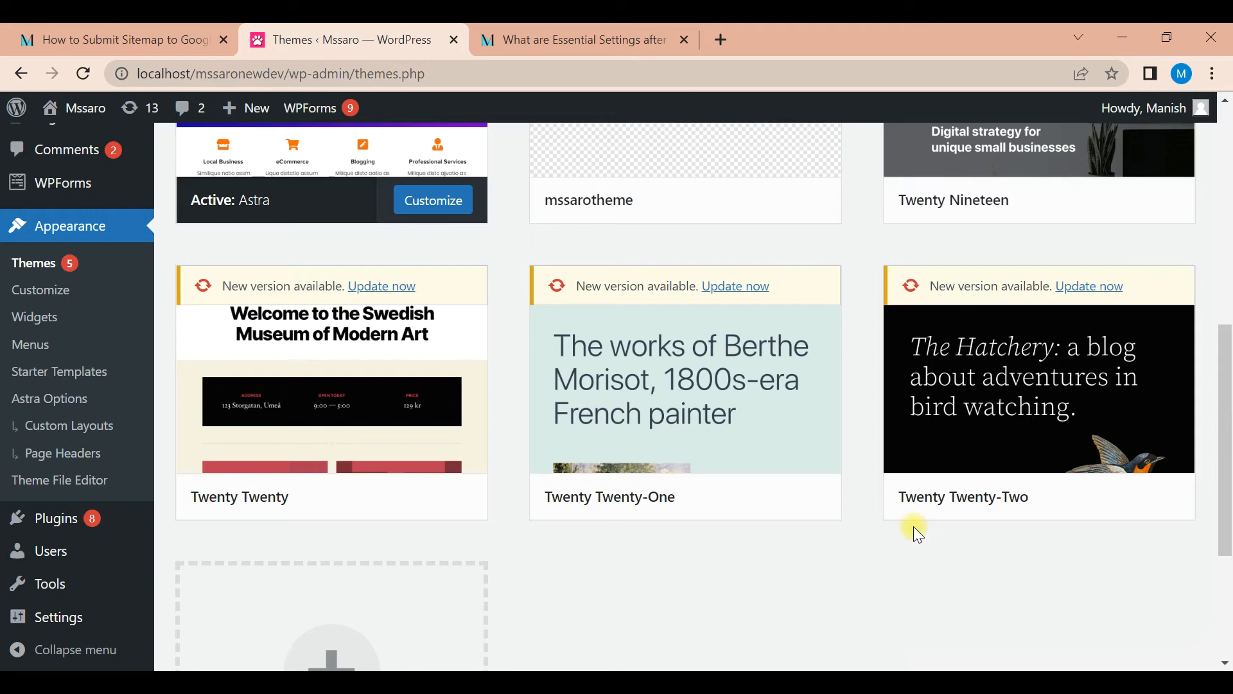
pyautogui.moveTo(1227, 404); pyautogui.dragTo(1226, 260)
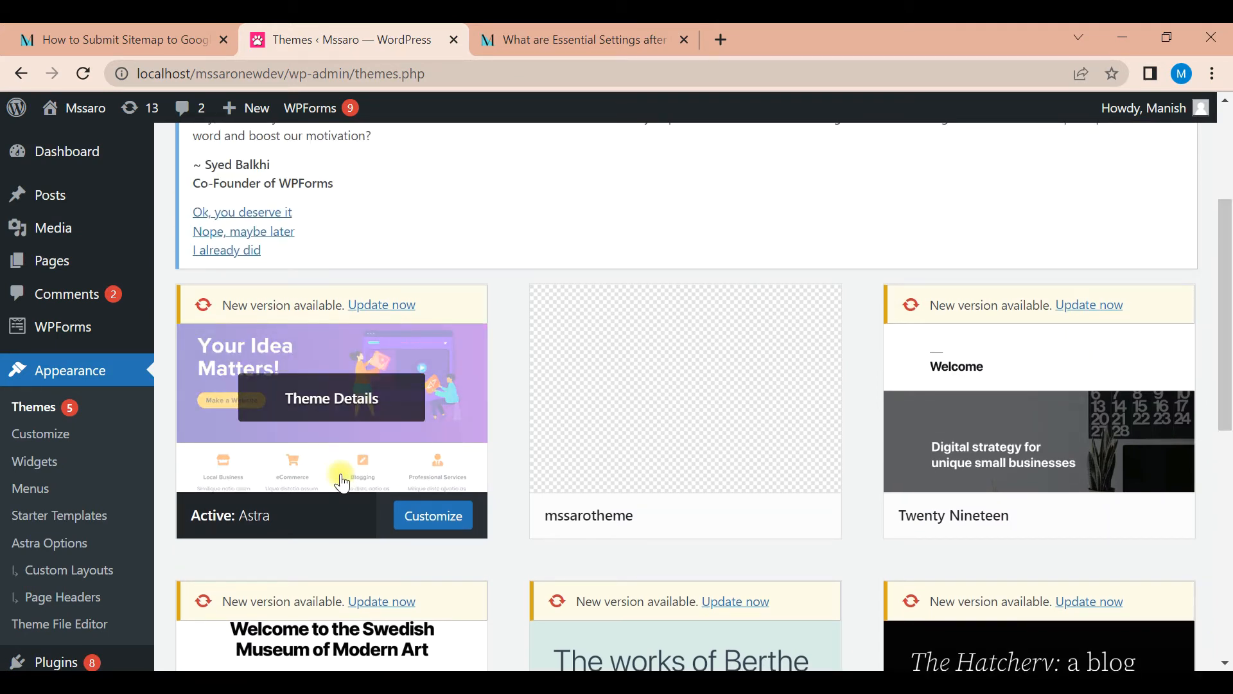
# Delete the Twenty Twenty theme from its theme details and confirm the deletion
pyautogui.moveTo(1225, 278); pyautogui.dragTo(1227, 354)
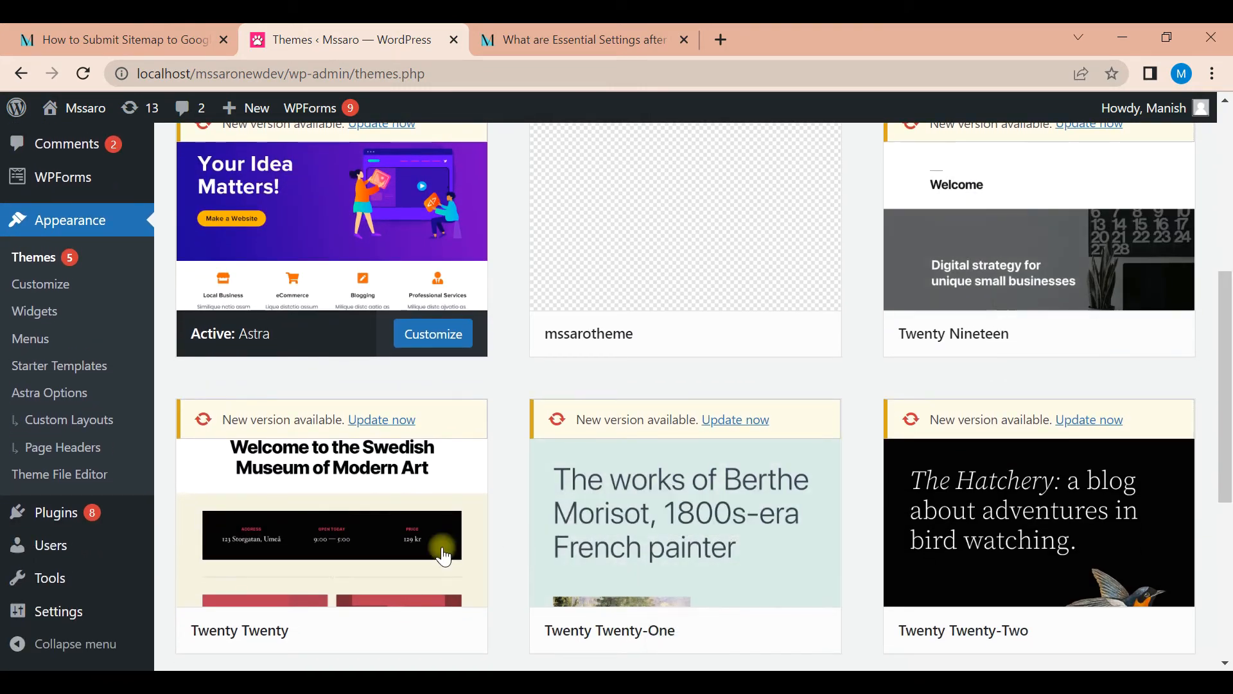
pyautogui.click(385, 536)
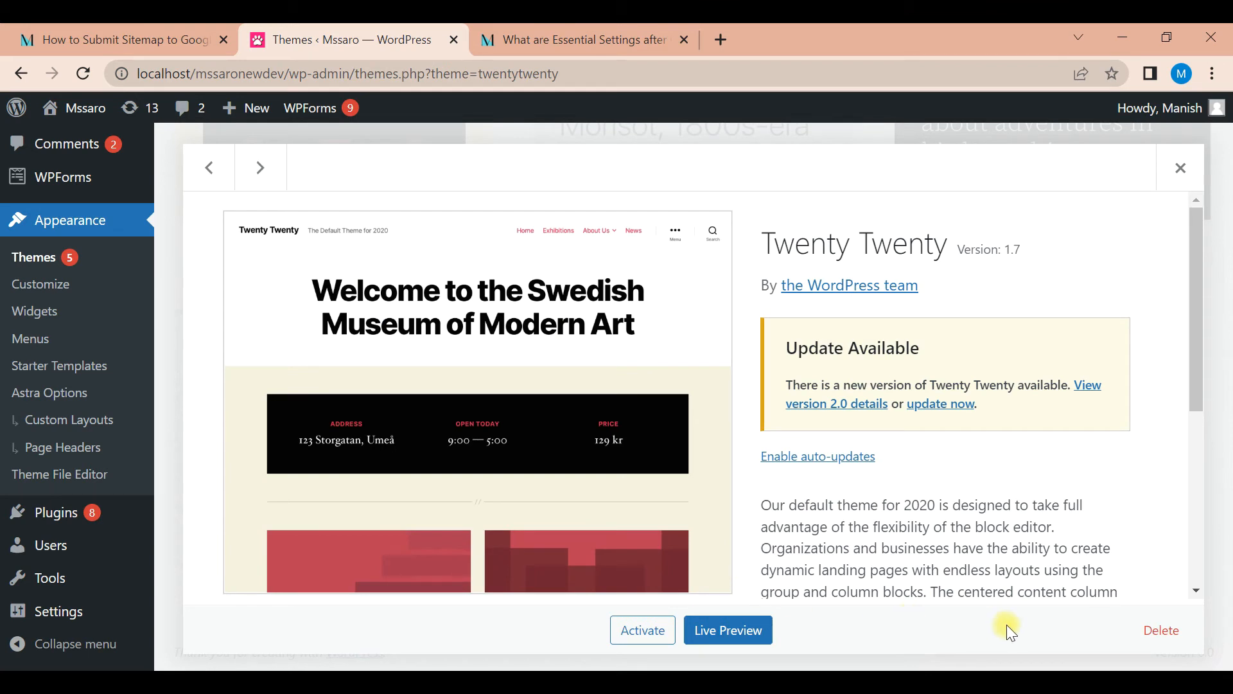
pyautogui.moveTo(1201, 358); pyautogui.dragTo(1203, 393)
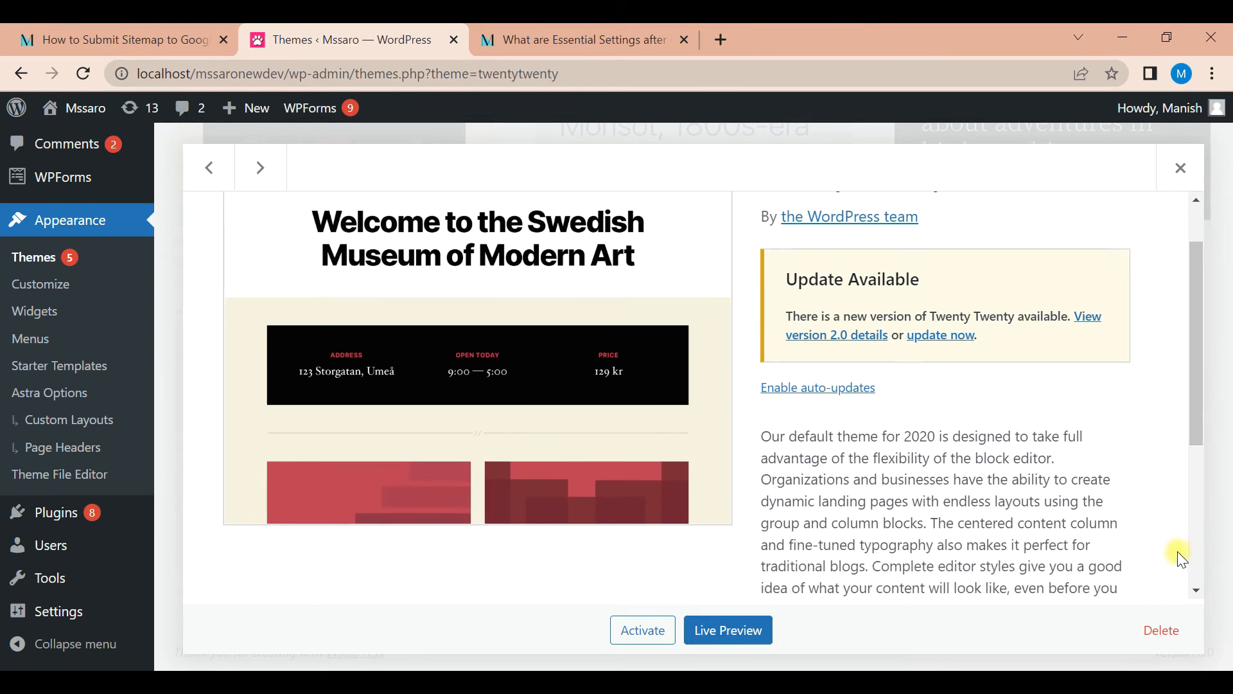
pyautogui.click(1160, 621)
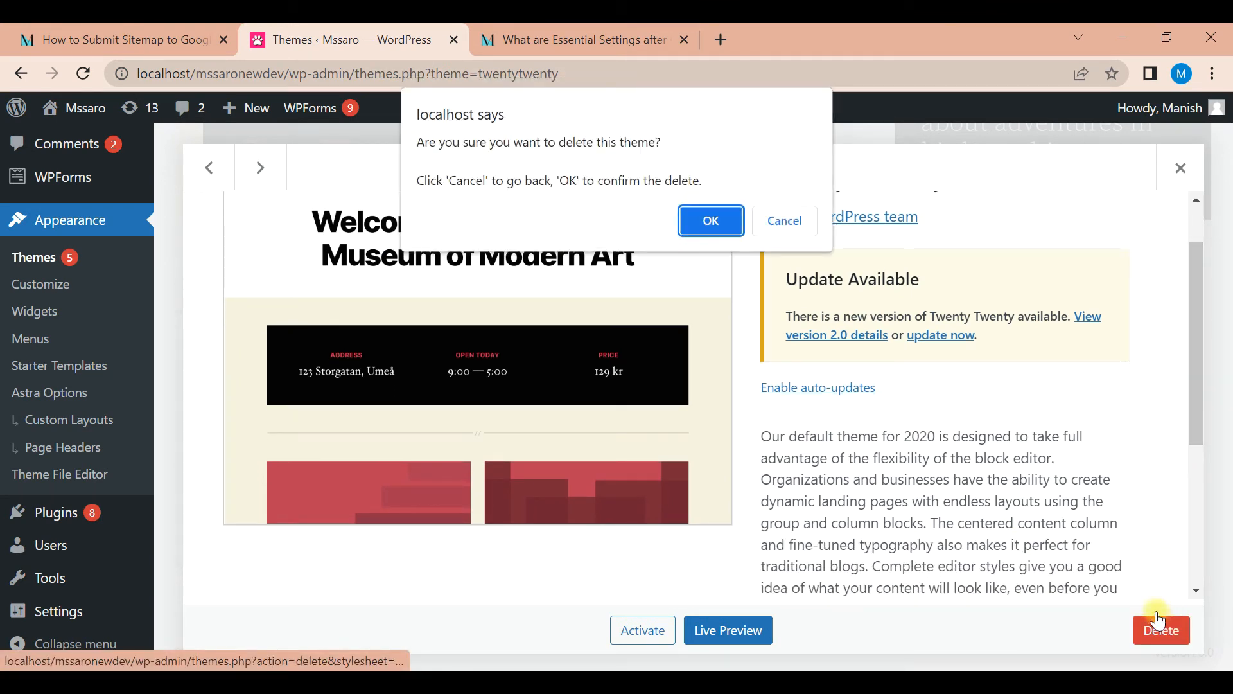
pyautogui.click(720, 226)
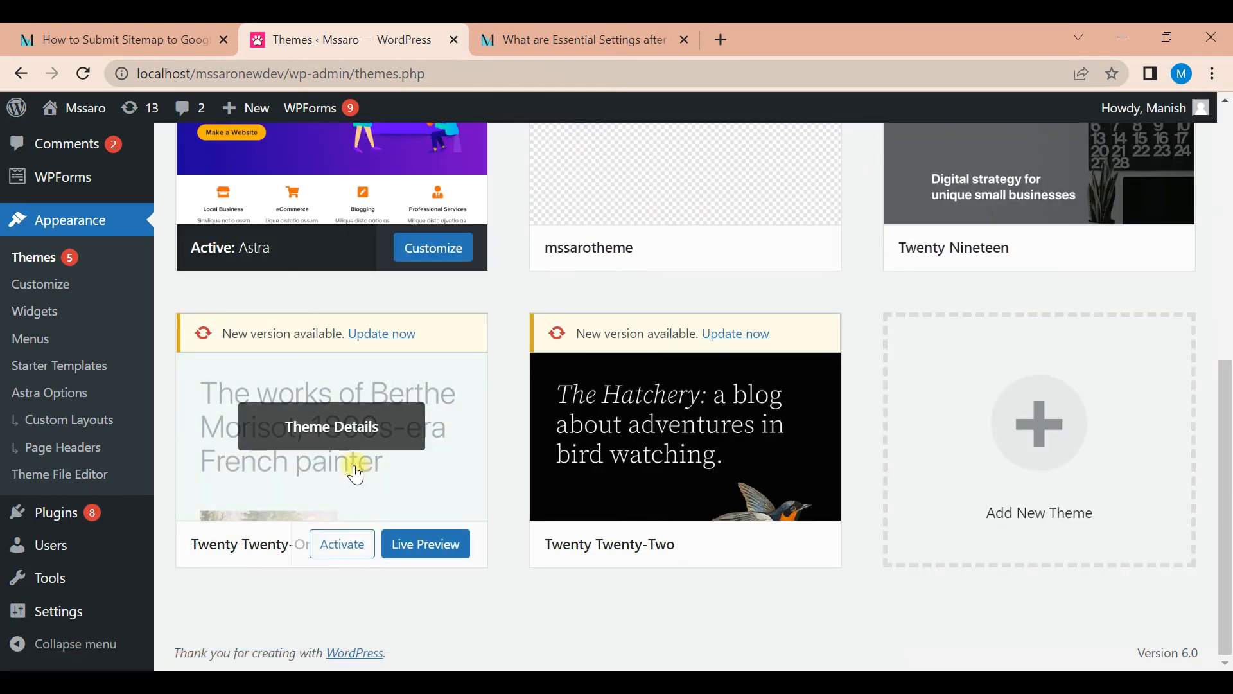
# Delete the Twenty Twenty-One theme as well, confirming its removal
pyautogui.click(358, 474)
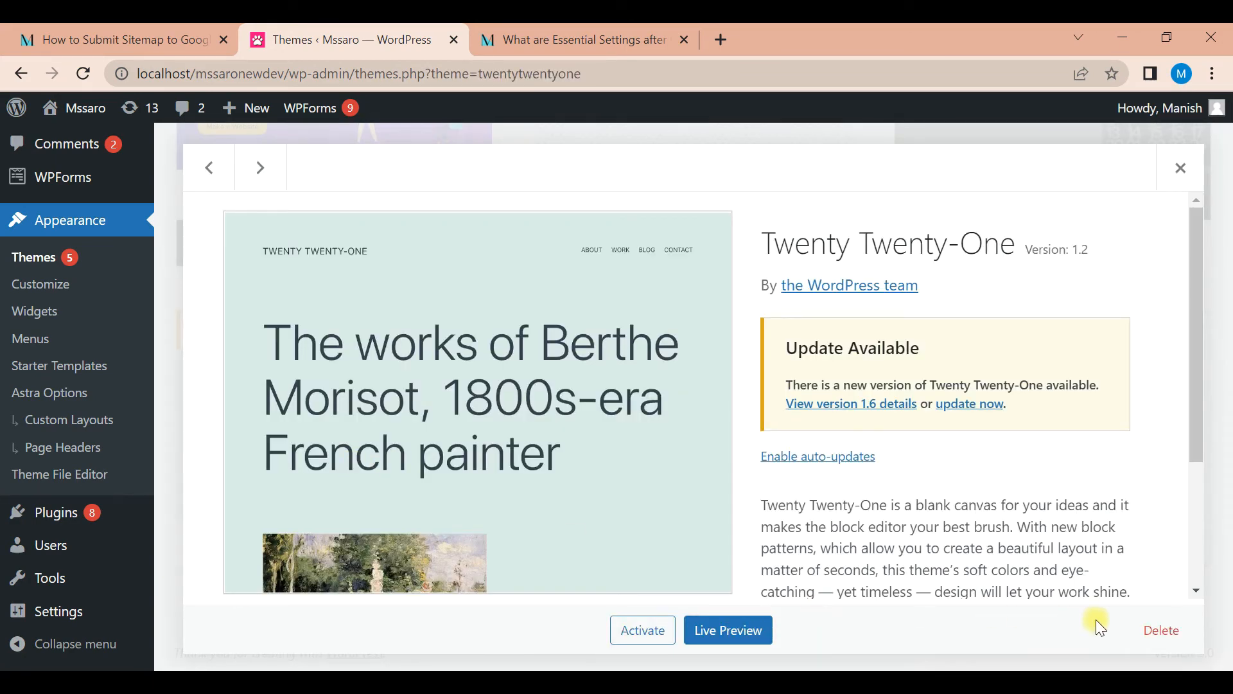
pyautogui.click(1162, 632)
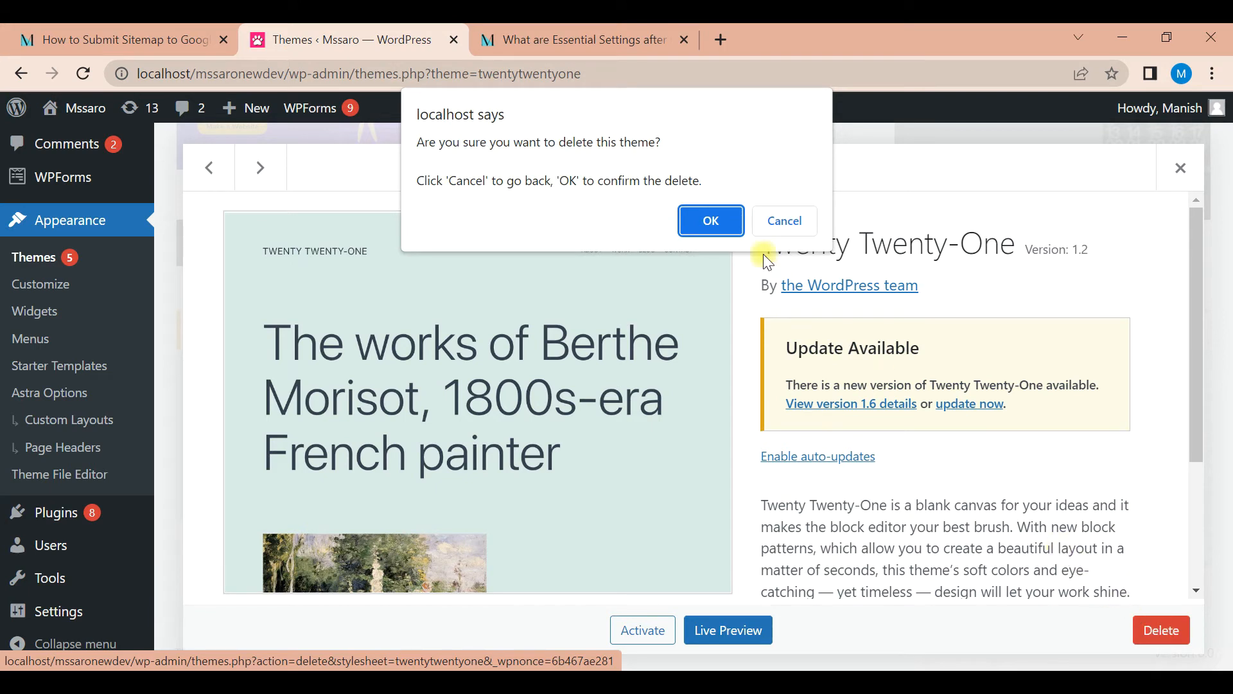
pyautogui.click(709, 222)
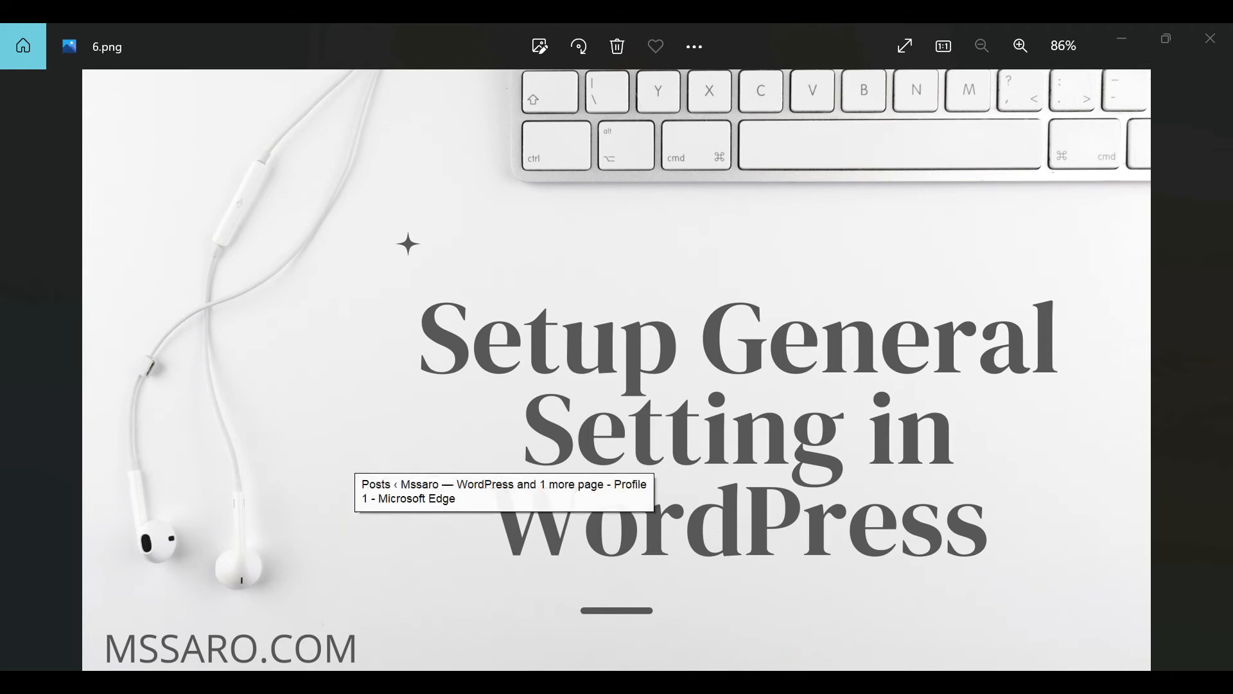
# Switch to Edge, open the live site's General Settings and review the site title, tagline, WordPress address and site address
pyautogui.click(504, 681)
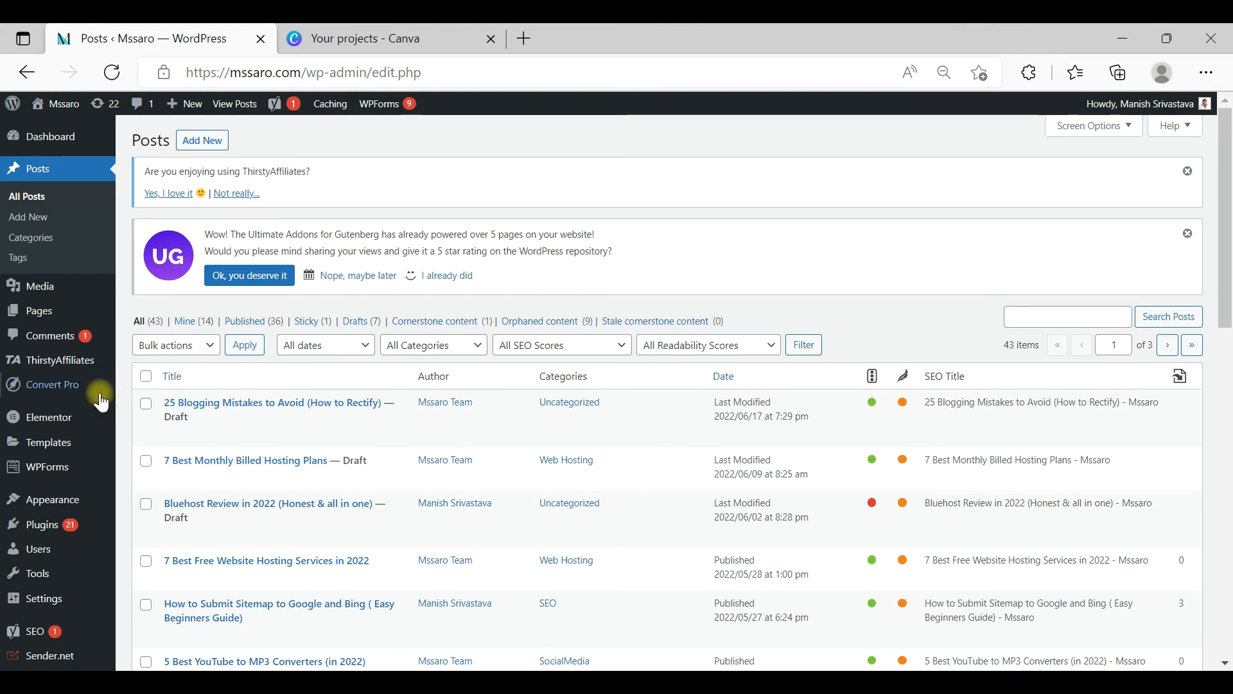
pyautogui.moveTo(49, 562)
pyautogui.moveTo(49, 599)
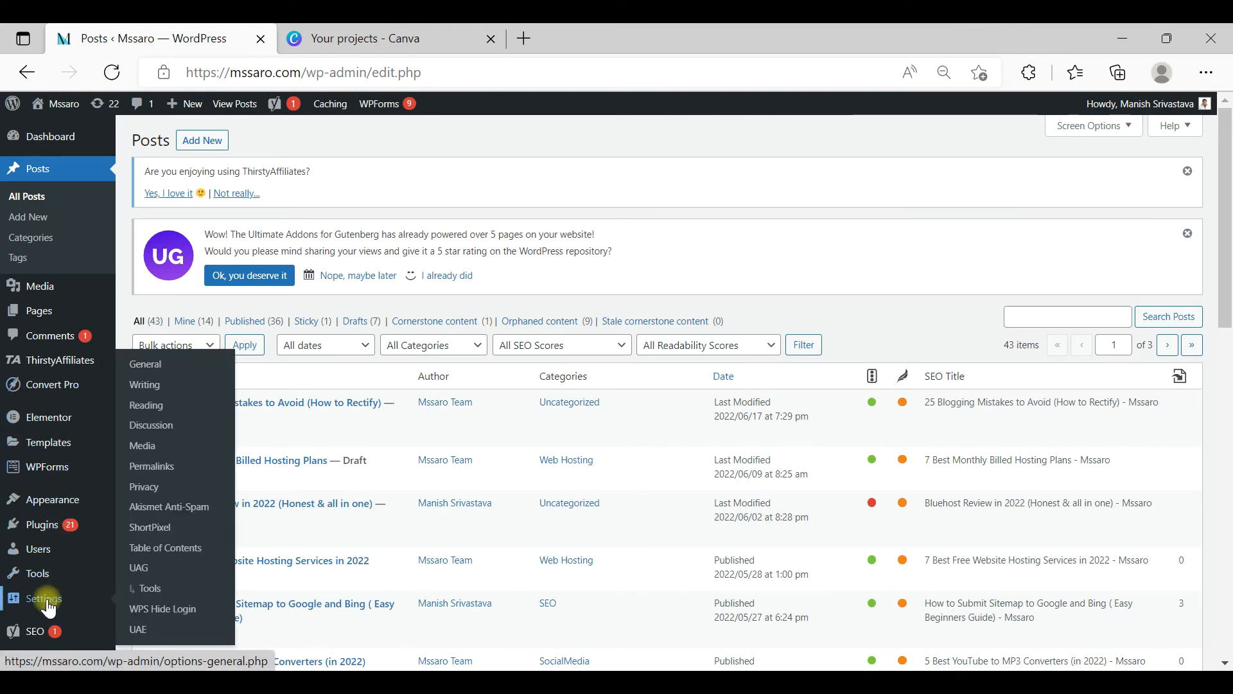
pyautogui.click(160, 368)
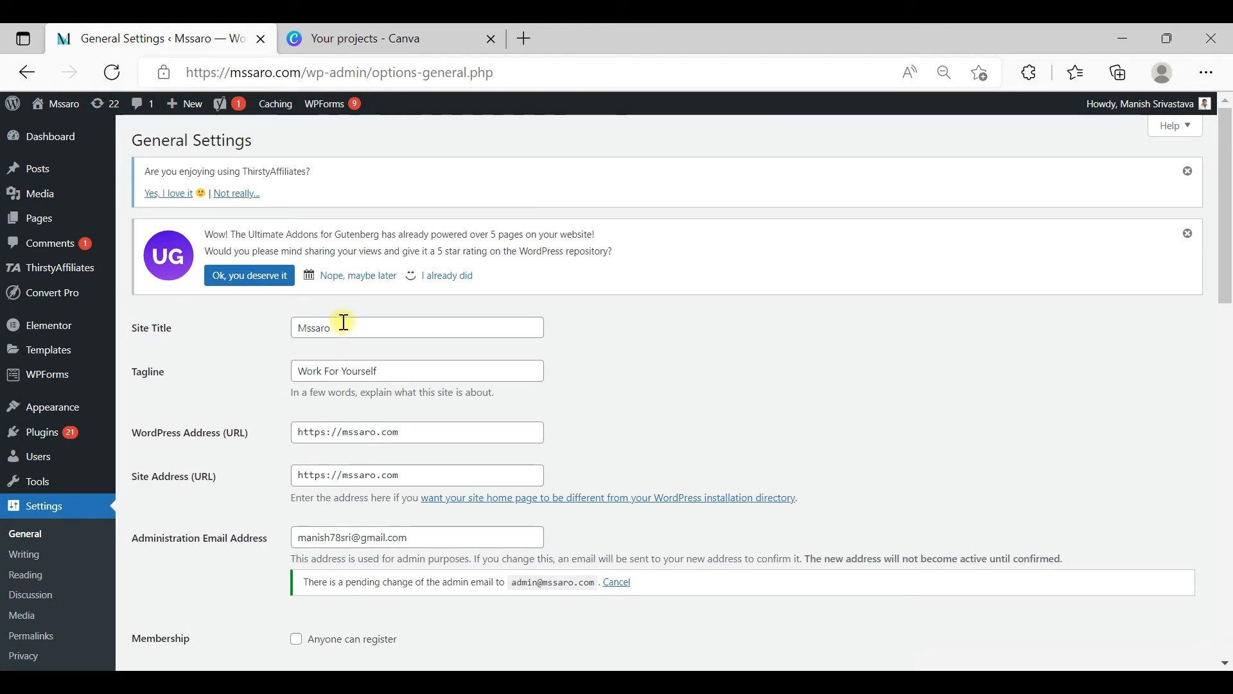
pyautogui.moveTo(345, 322); pyautogui.dragTo(284, 325)
pyautogui.moveTo(387, 364); pyautogui.dragTo(294, 353)
pyautogui.moveTo(398, 433); pyautogui.dragTo(308, 431)
pyautogui.moveTo(377, 475); pyautogui.dragTo(319, 467)
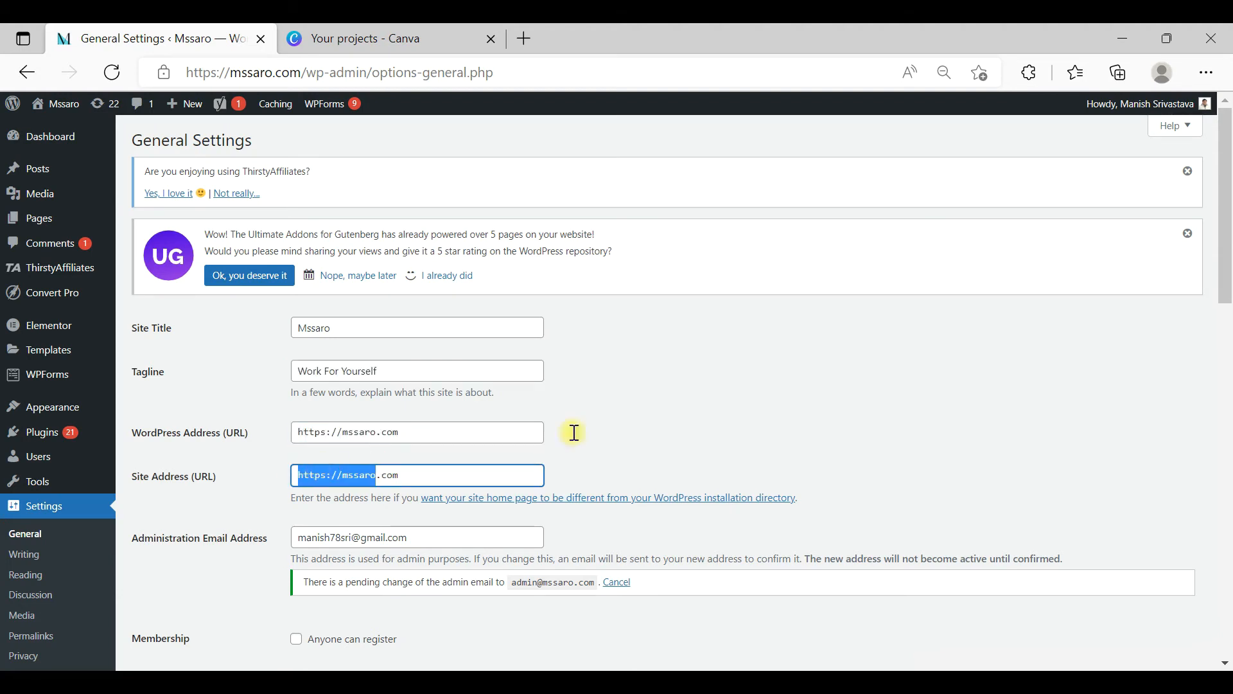
# Review the administration email, membership, default role, site language, timezone, and date and time formats in General Settings
pyautogui.moveTo(1225, 268); pyautogui.dragTo(1227, 321)
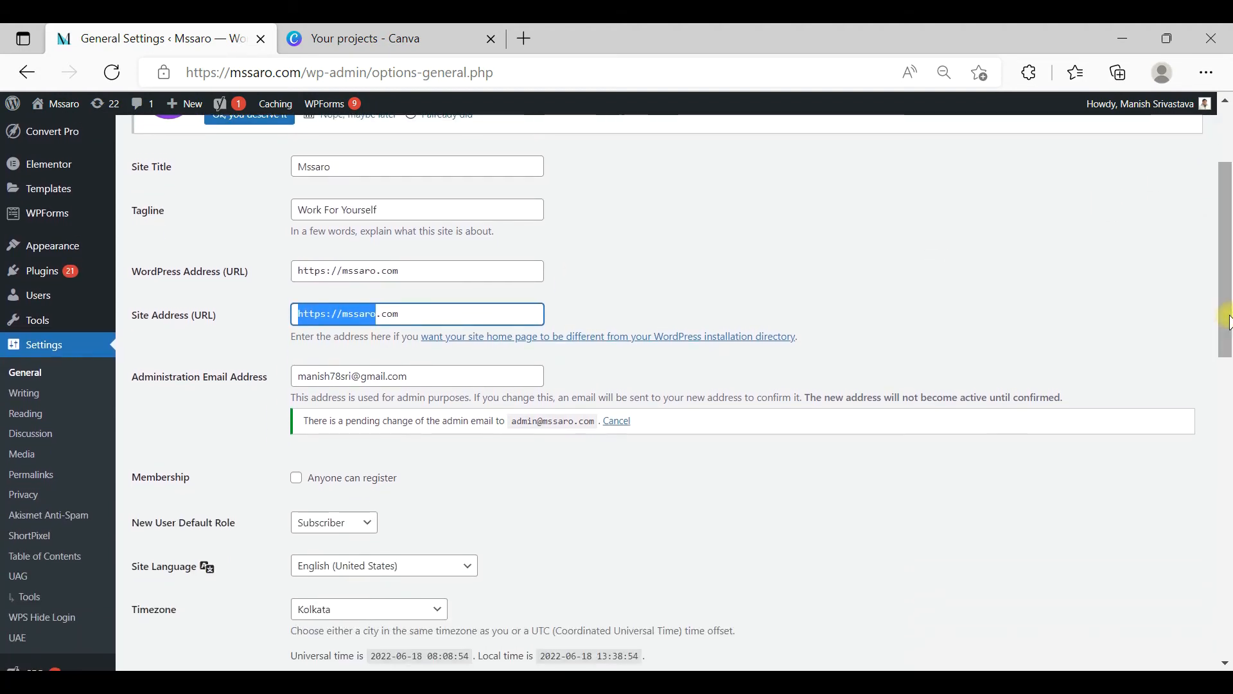
pyautogui.click(472, 378)
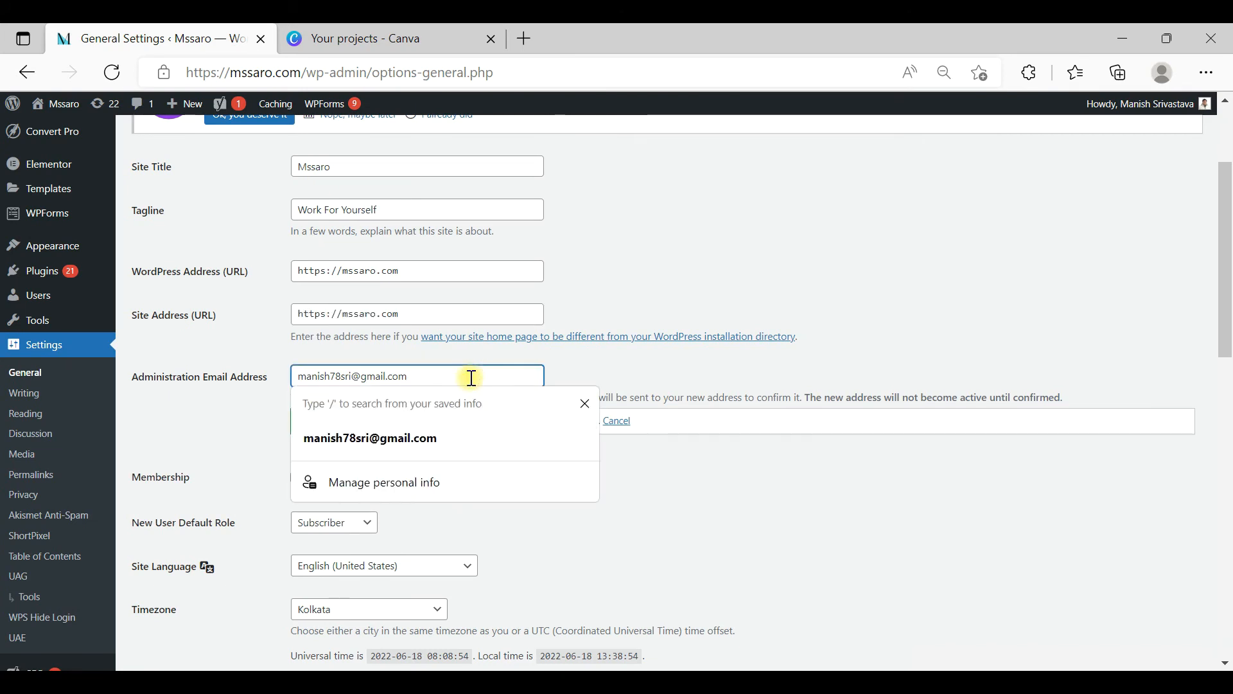
pyautogui.click(804, 341)
pyautogui.moveTo(1223, 236); pyautogui.dragTo(1228, 339)
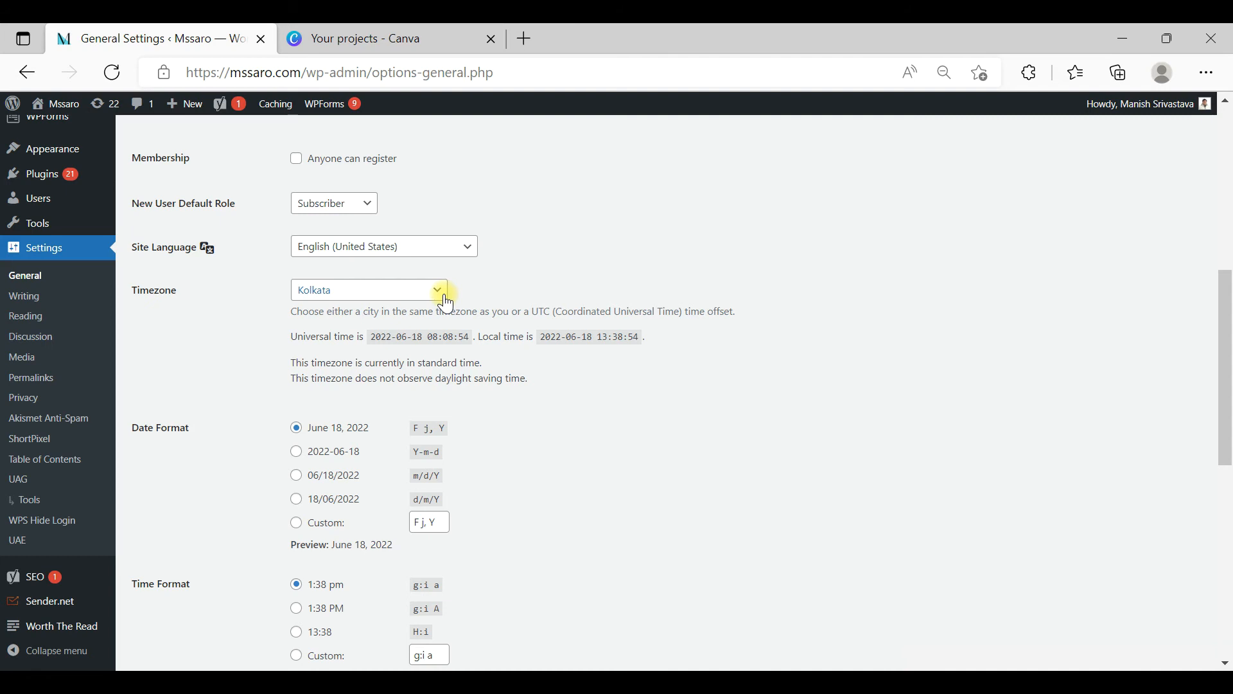
pyautogui.moveTo(1225, 287); pyautogui.dragTo(1228, 326)
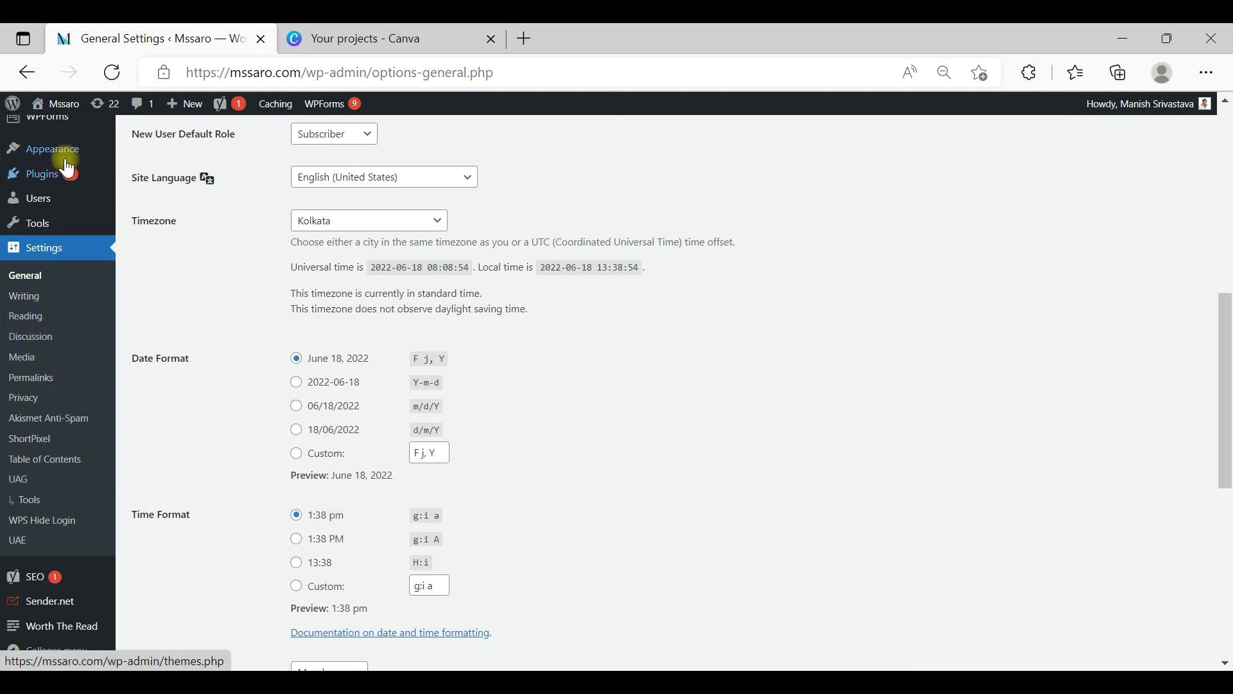
# Open the theme Customizer, examine the site icon under Site Identity, and close the Customizer
pyautogui.moveTo(67, 160)
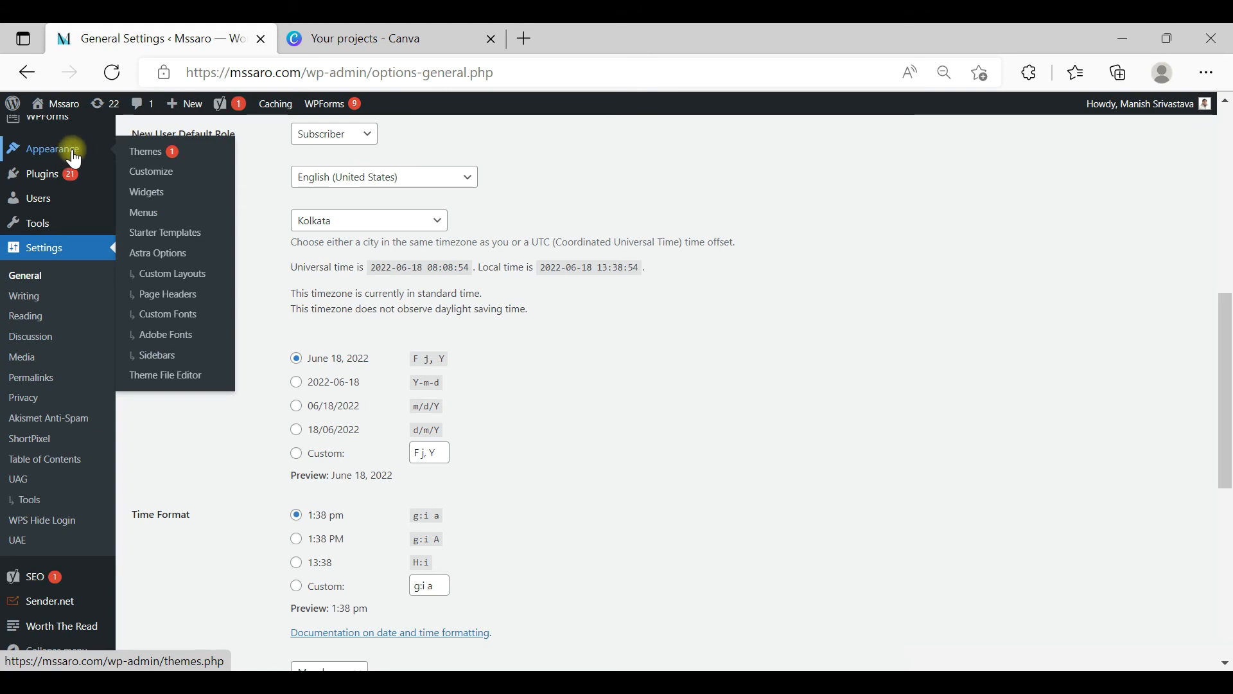
pyautogui.click(153, 180)
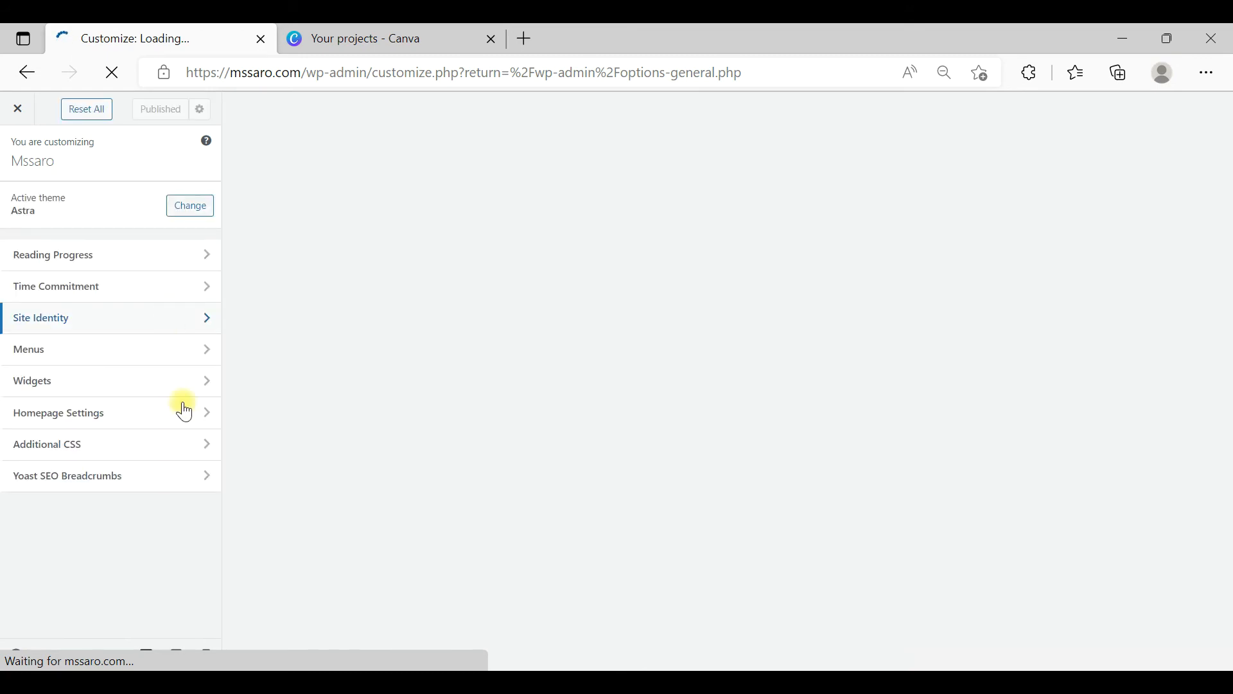
pyautogui.click(205, 321)
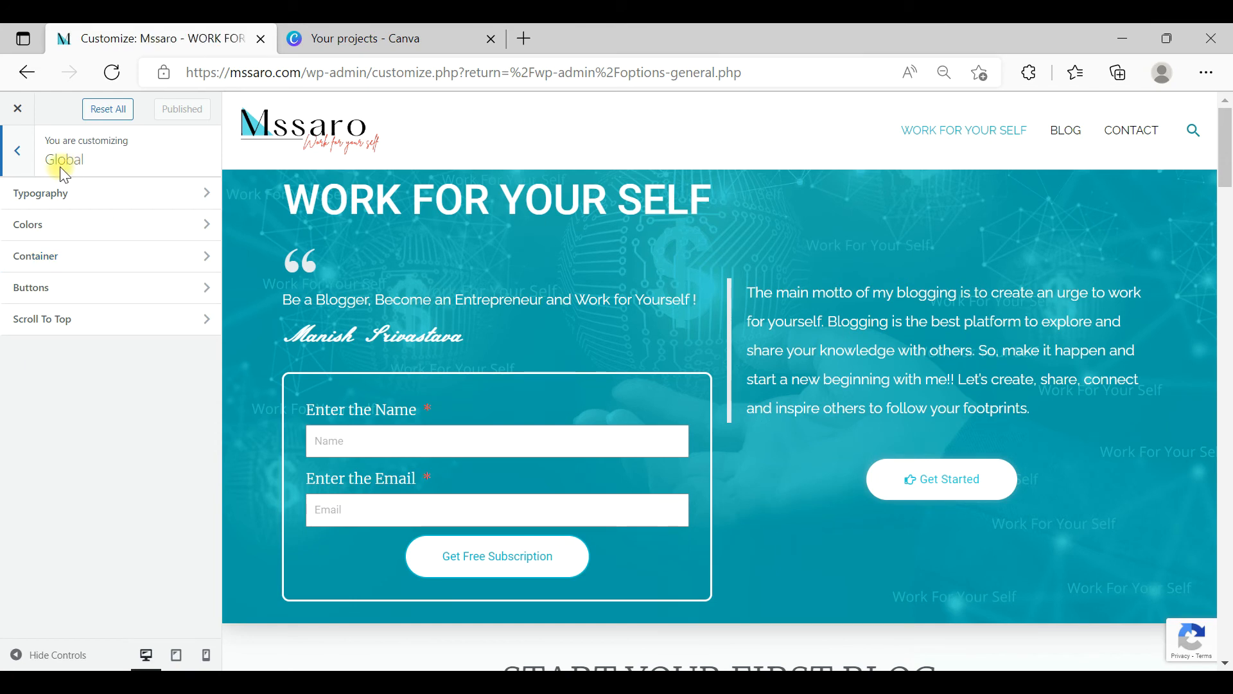
pyautogui.click(19, 157)
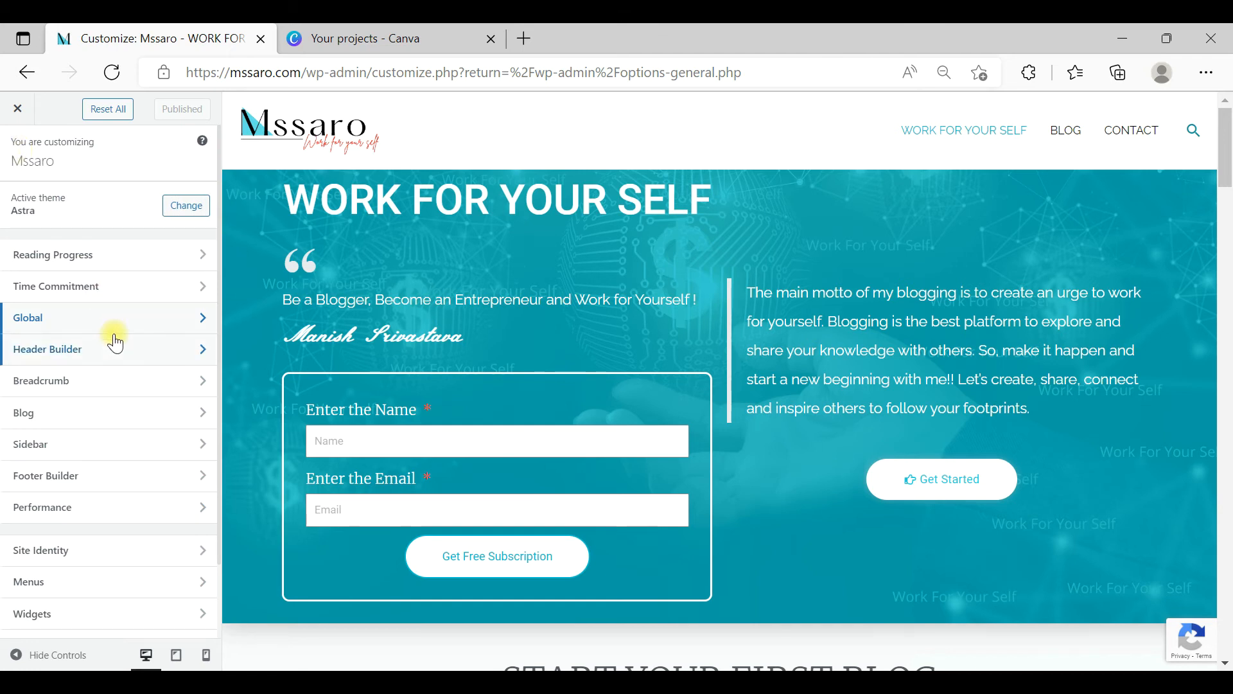
pyautogui.click(203, 553)
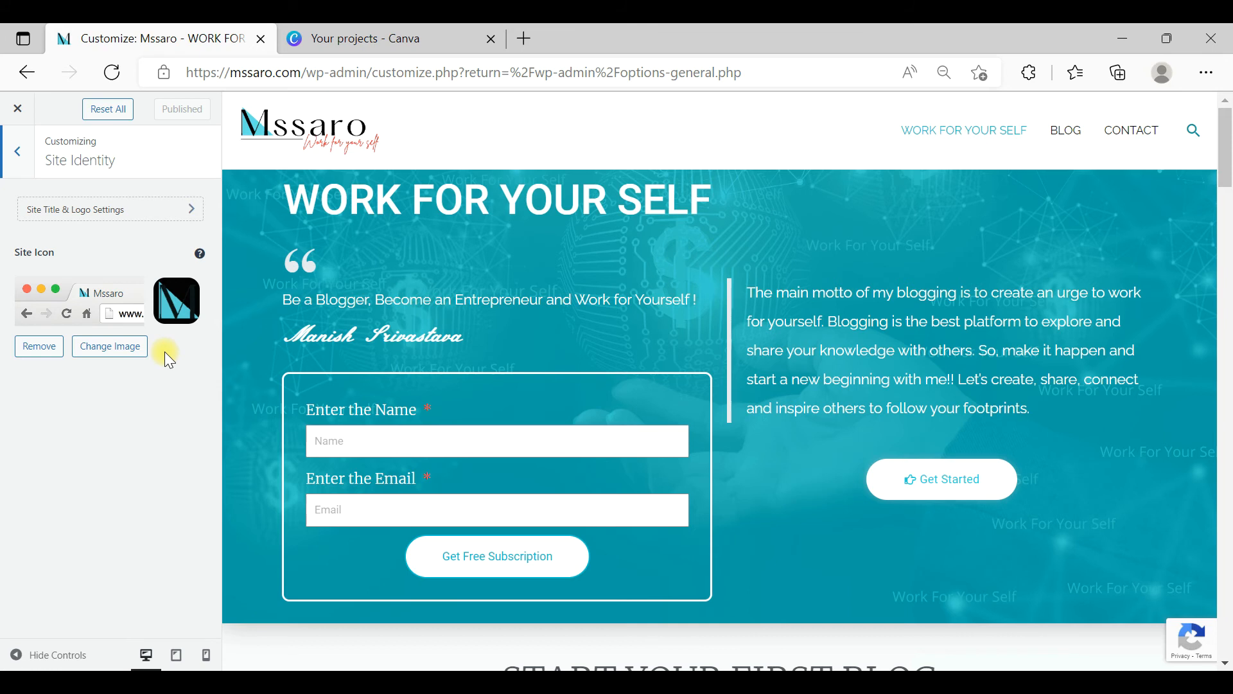
pyautogui.click(21, 108)
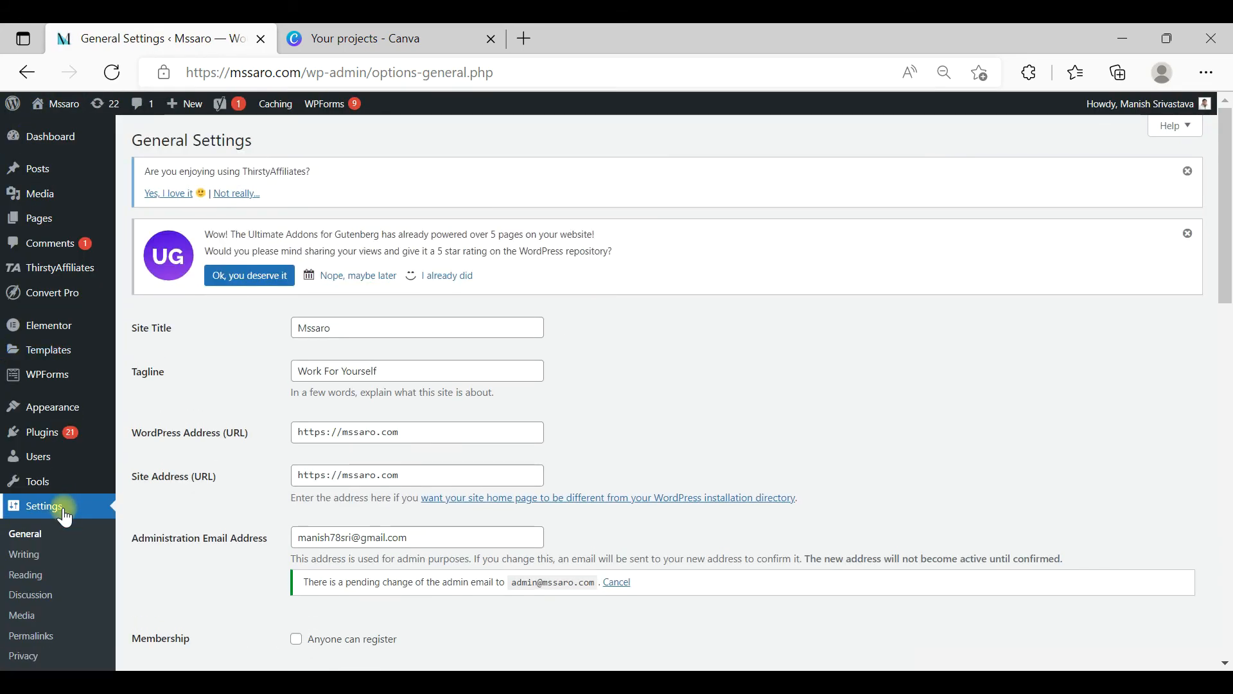
# Open Discussion Settings and review the default post, comment, email notification and moderation options
pyautogui.click(46, 596)
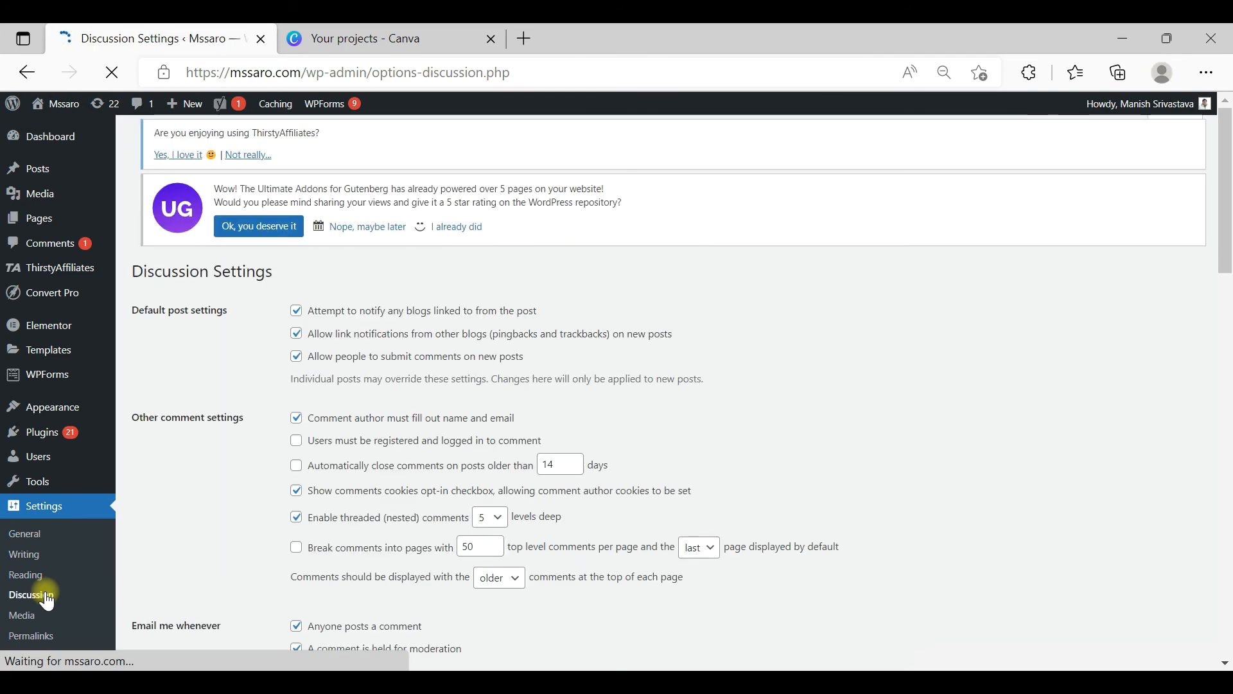
pyautogui.moveTo(1227, 192); pyautogui.dragTo(1228, 235)
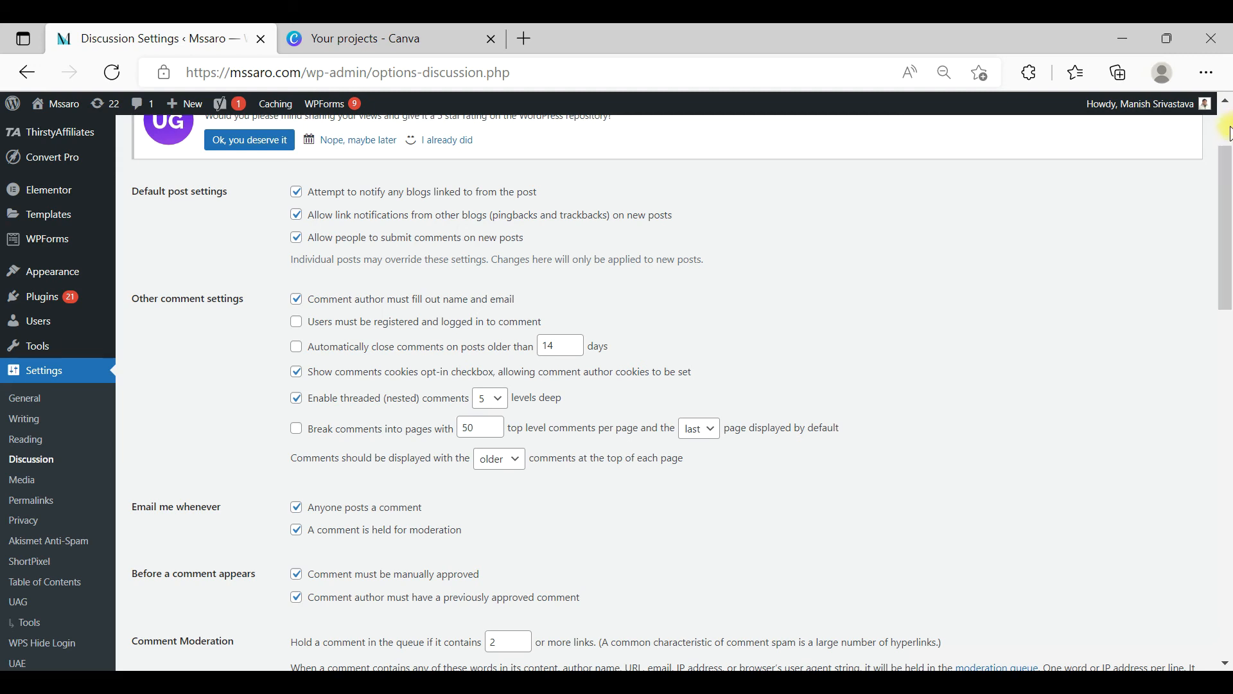
pyautogui.moveTo(1227, 175); pyautogui.dragTo(1227, 172)
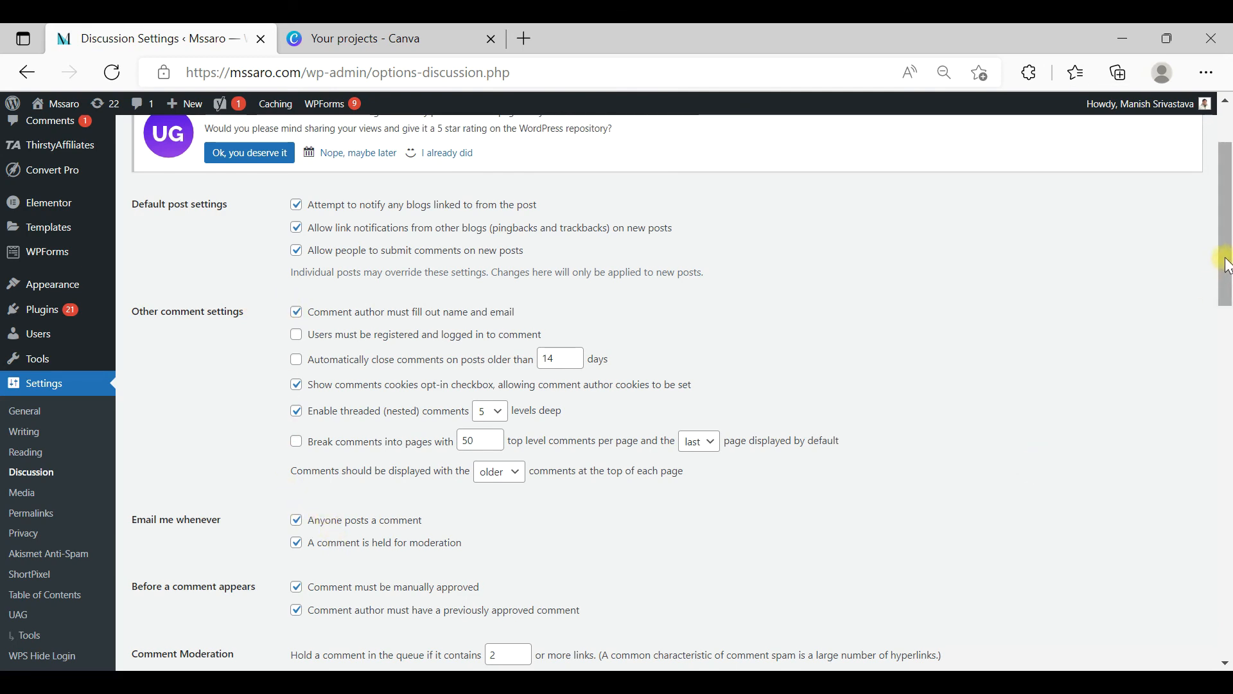
pyautogui.moveTo(1224, 261); pyautogui.dragTo(1227, 371)
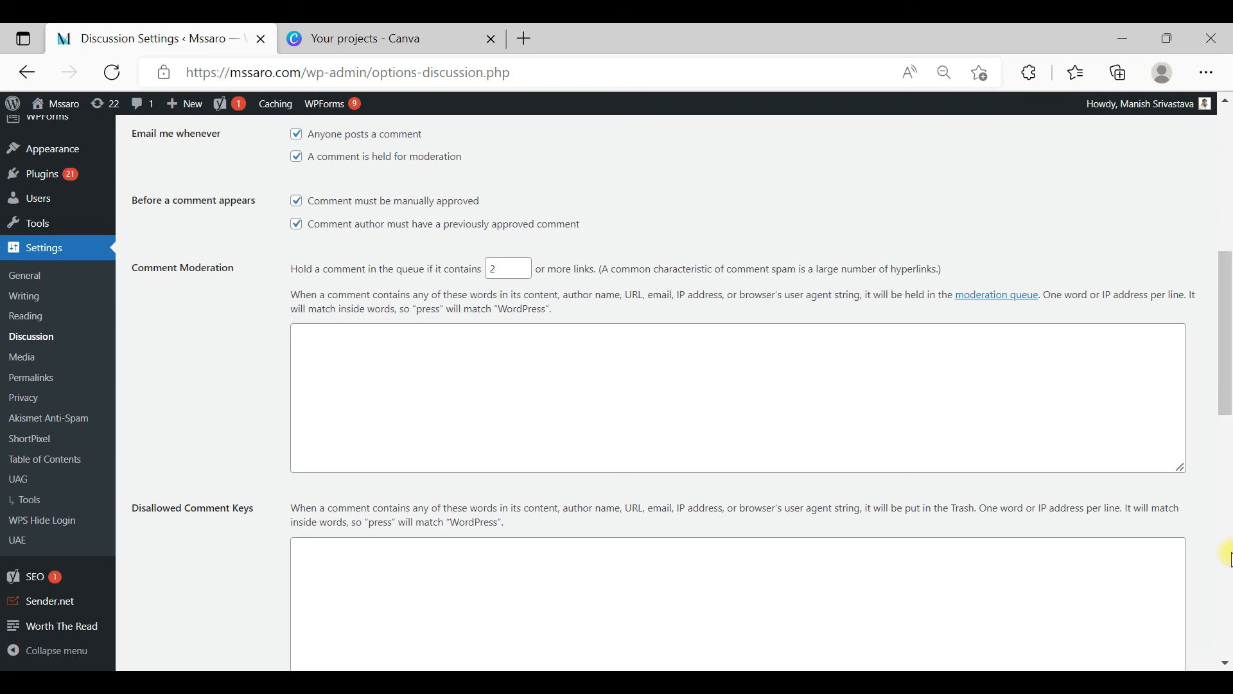
pyautogui.click(1193, 658)
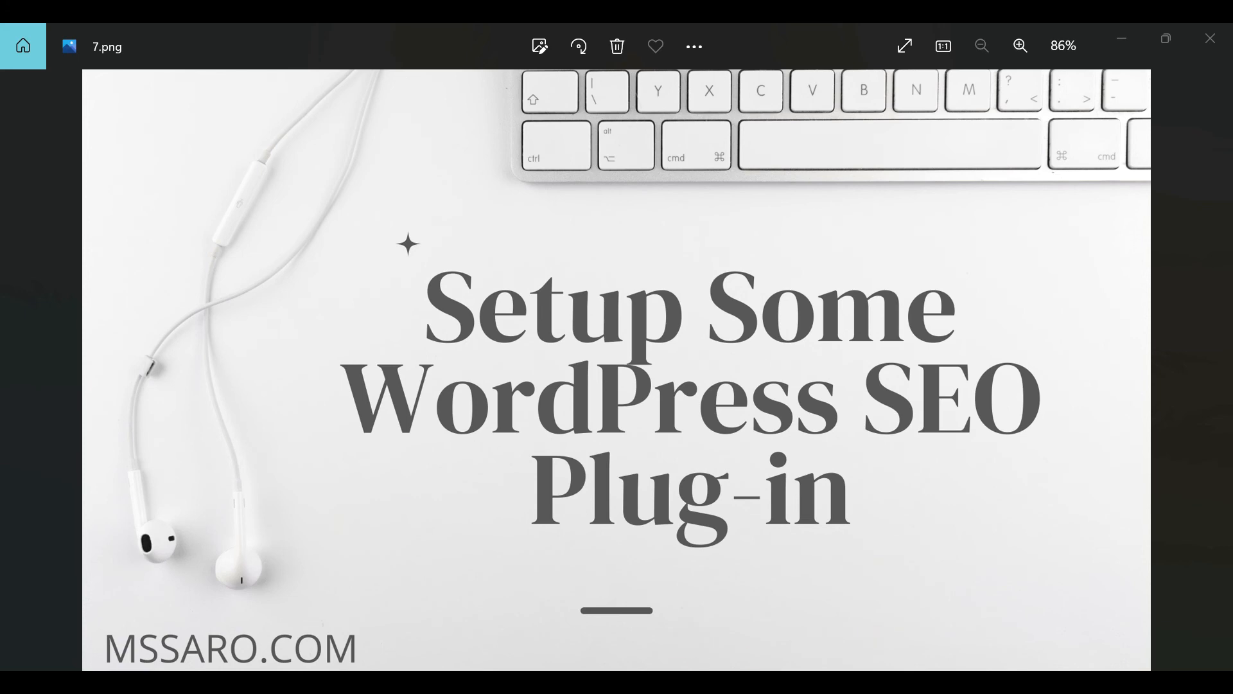
# Switch to Chrome, review the article's Yoast SEO and All in one SEO recommendations, and bring up the Yoast SEO plugin page
pyautogui.hotkey('alt', 'Tab')
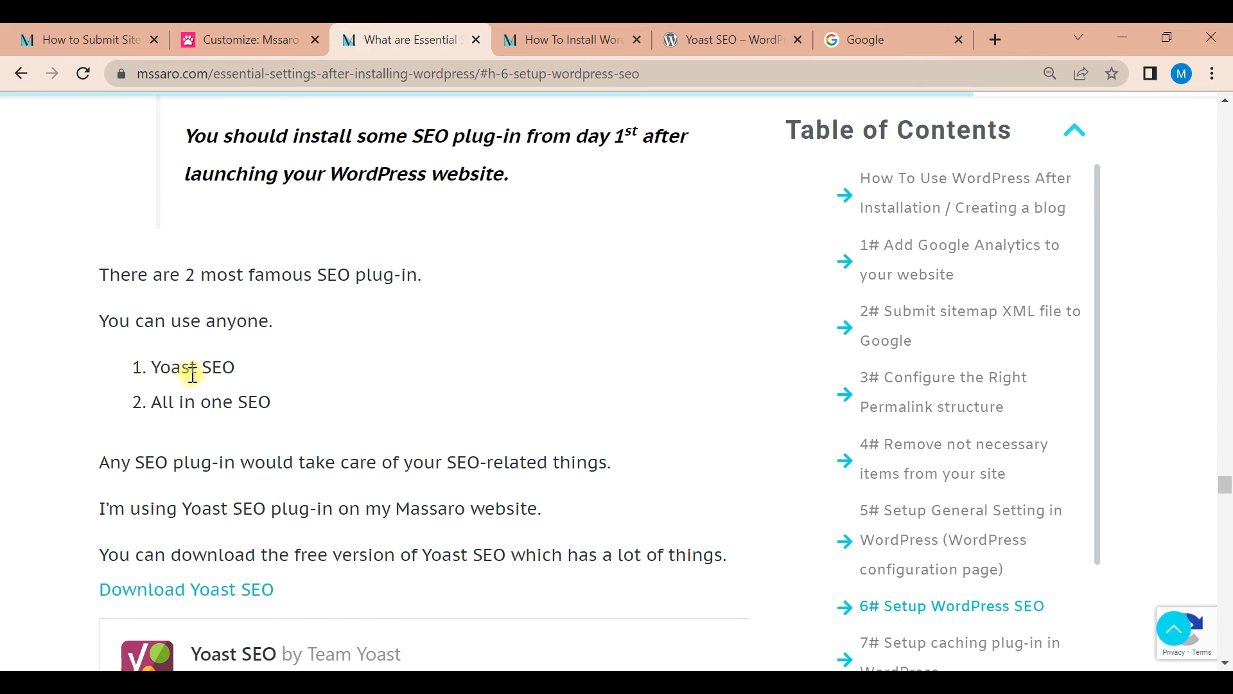
pyautogui.moveTo(274, 400); pyautogui.dragTo(157, 399)
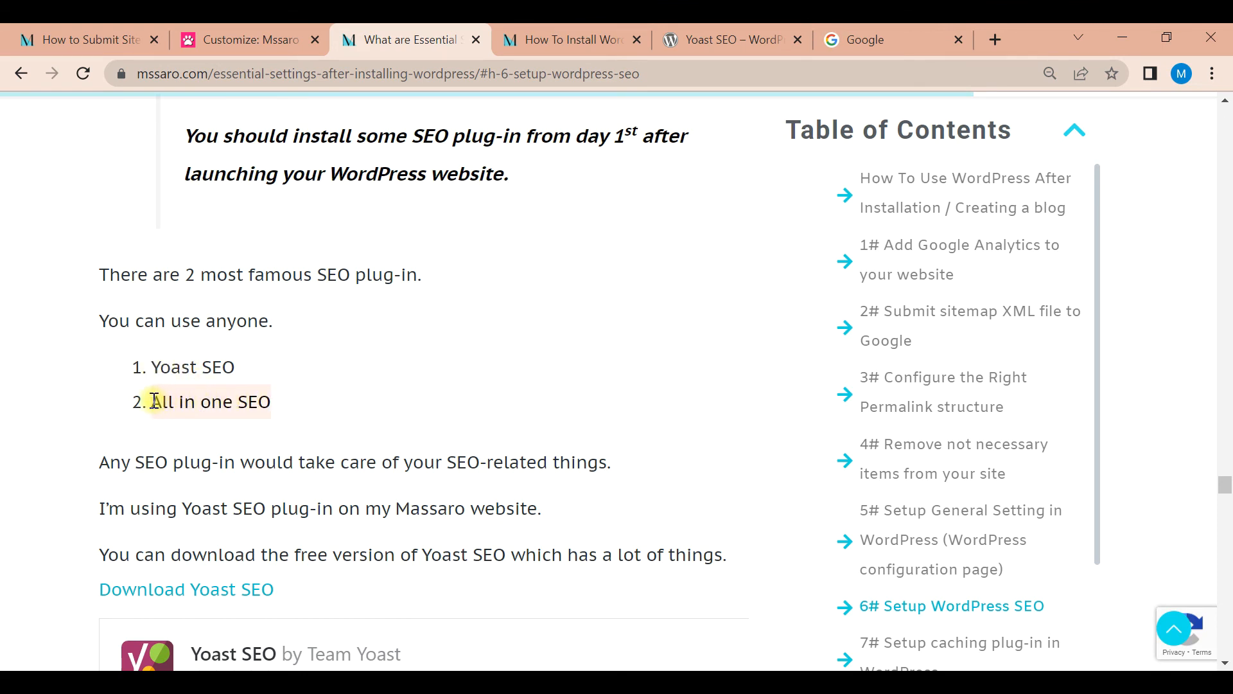
pyautogui.click(239, 377)
pyautogui.moveTo(241, 378); pyautogui.dragTo(156, 365)
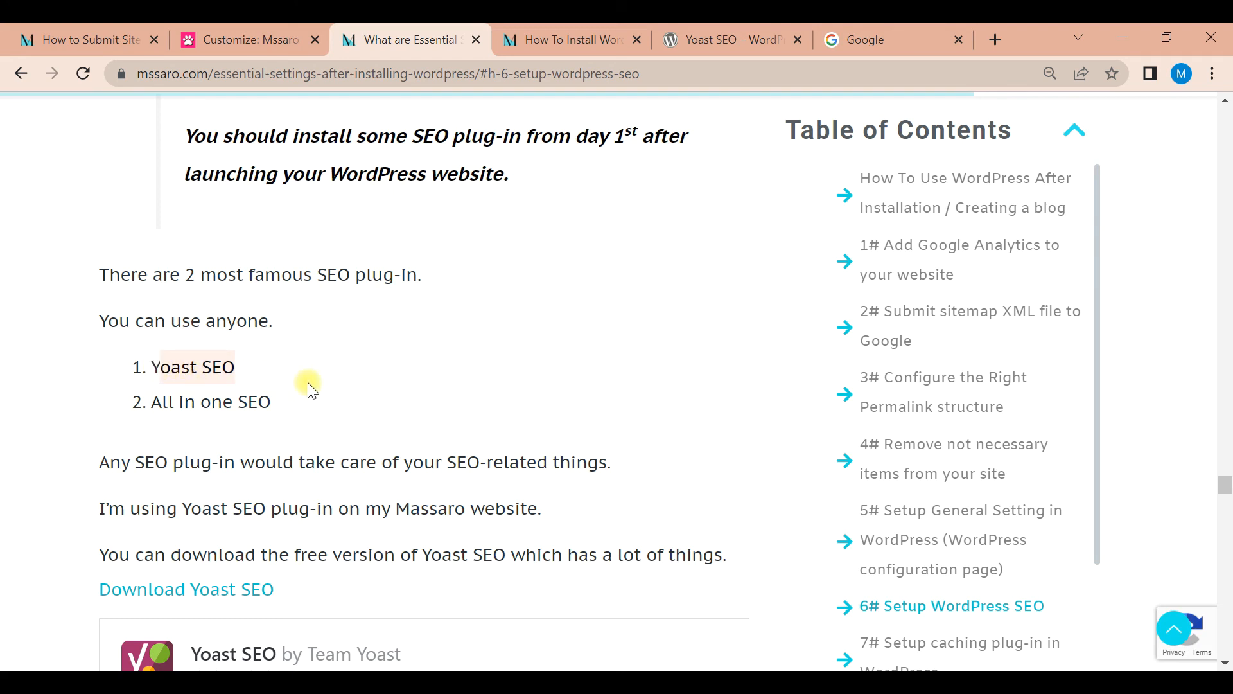
pyautogui.moveTo(248, 366); pyautogui.dragTo(154, 367)
pyautogui.click(723, 35)
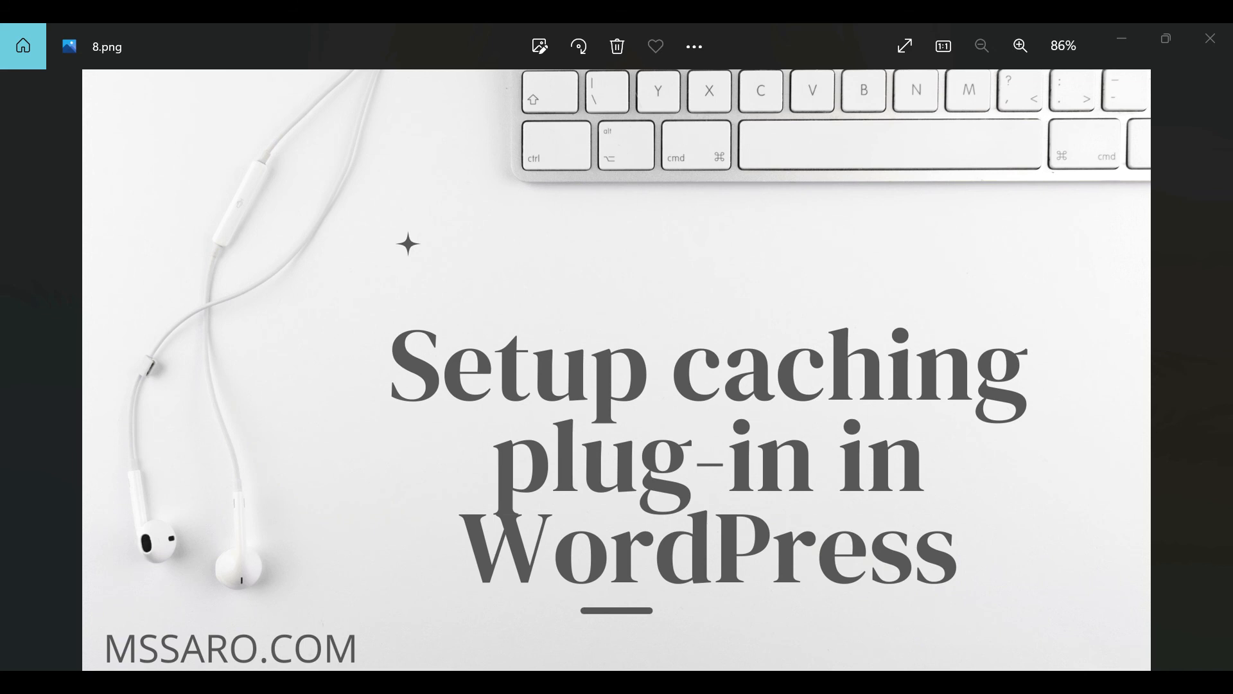
# Return to the article in Chrome and review its caching plug-in recommendations, WP Super Cache and WP Rocket
pyautogui.hotkey('alt', 'Tab')
pyautogui.hotkey('alt', 'Tab')
pyautogui.hotkey('alt', 'Tab')
pyautogui.hotkey('alt', 'Tab')
pyautogui.hotkey('alt', 'Tab')
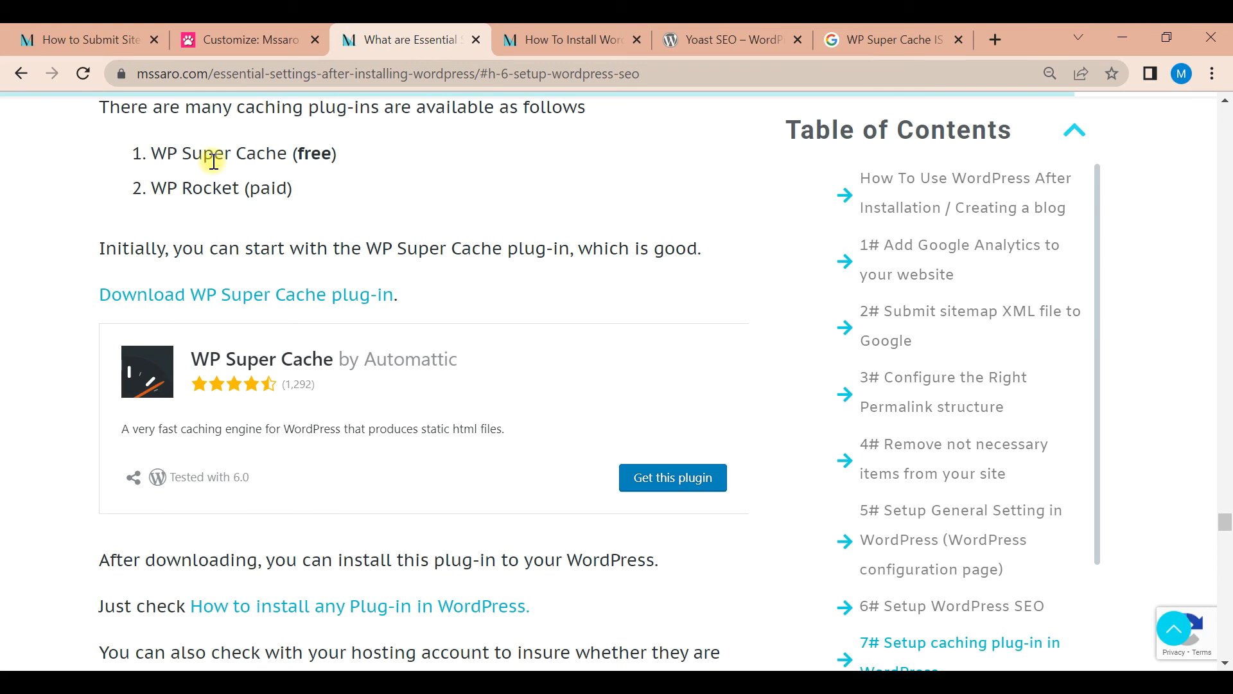
pyautogui.moveTo(214, 156); pyautogui.dragTo(170, 180)
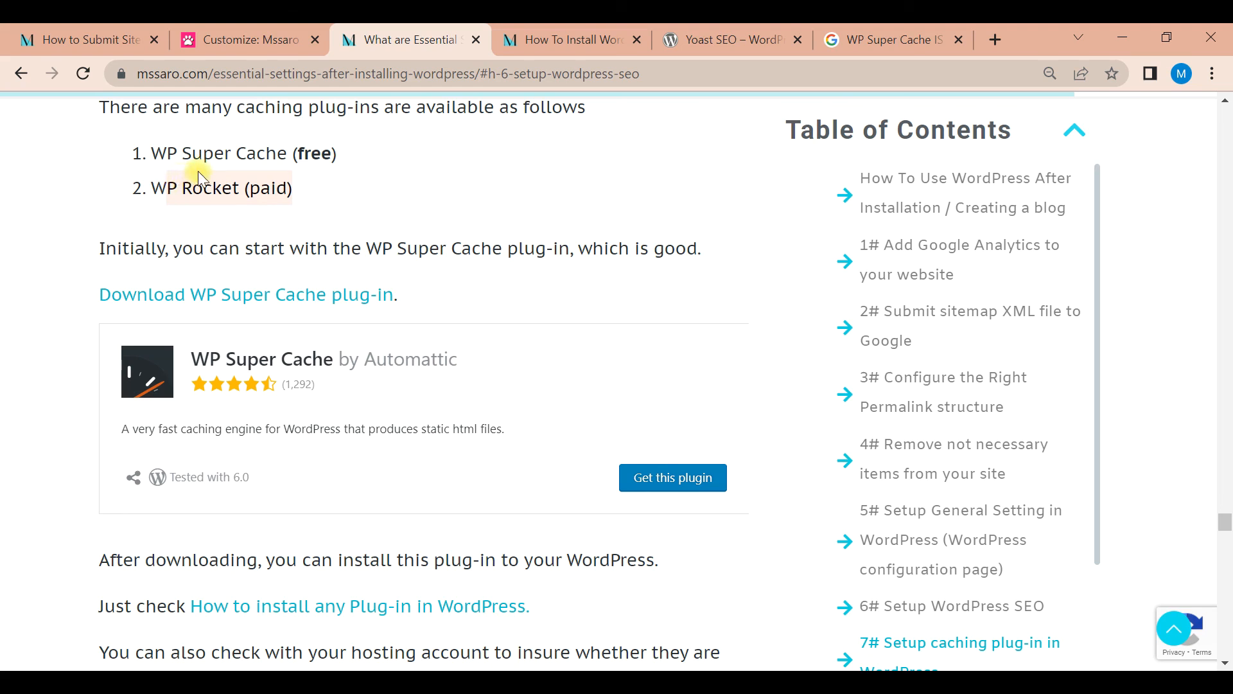
pyautogui.moveTo(339, 156); pyautogui.dragTo(156, 149)
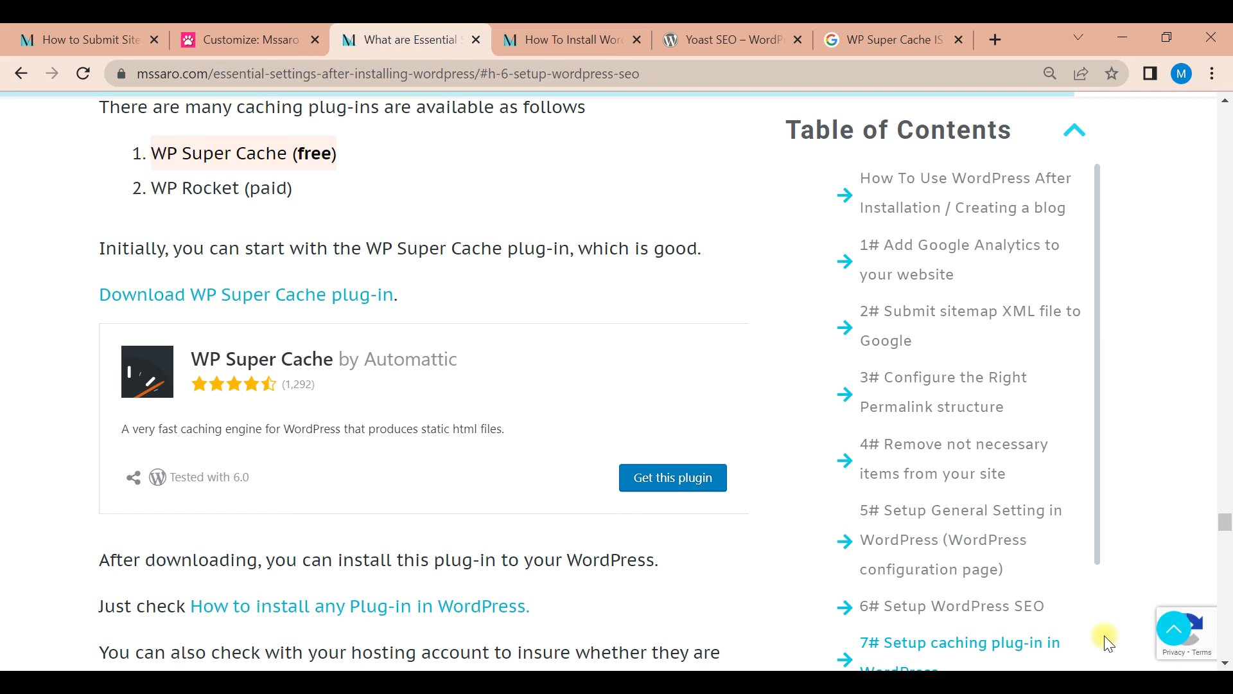
pyautogui.click(1189, 662)
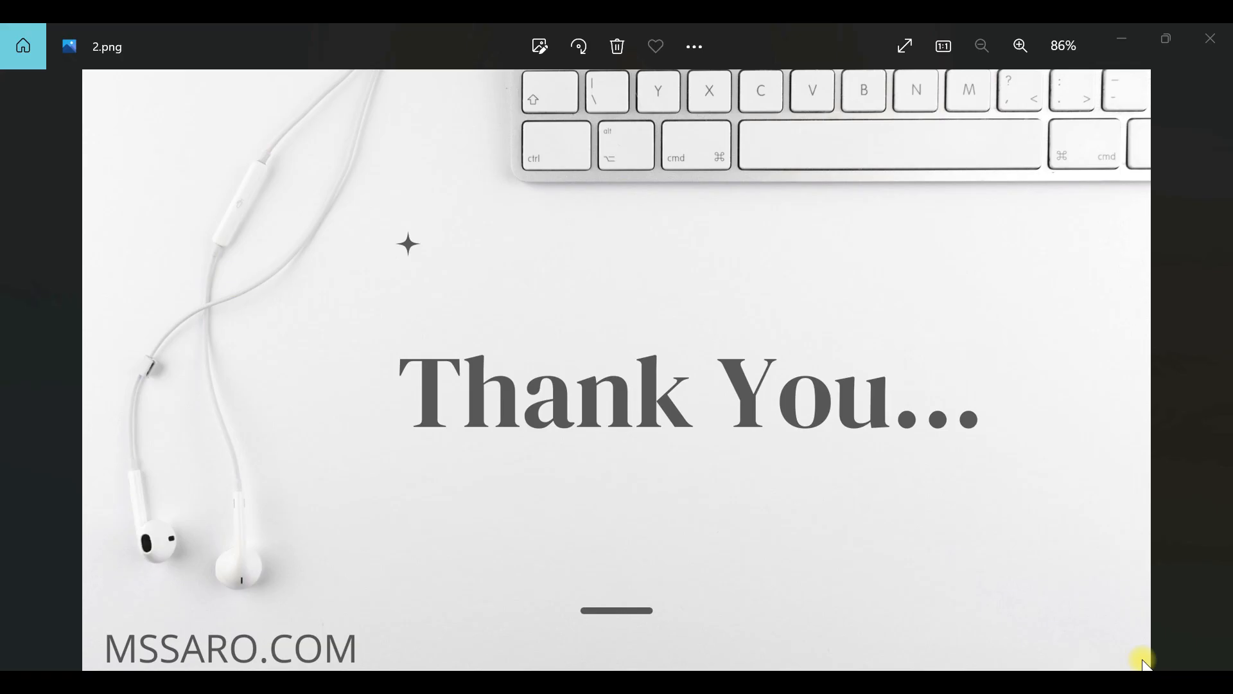